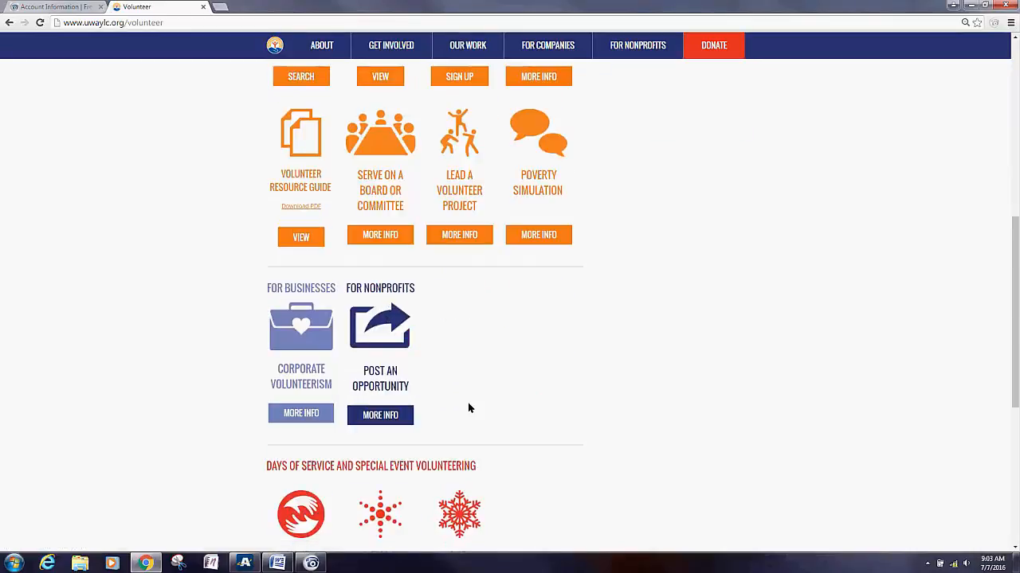
# Step: Open the Make A Difference Day details and follow the project registration link
pyautogui.scroll(-1, 242, 438)
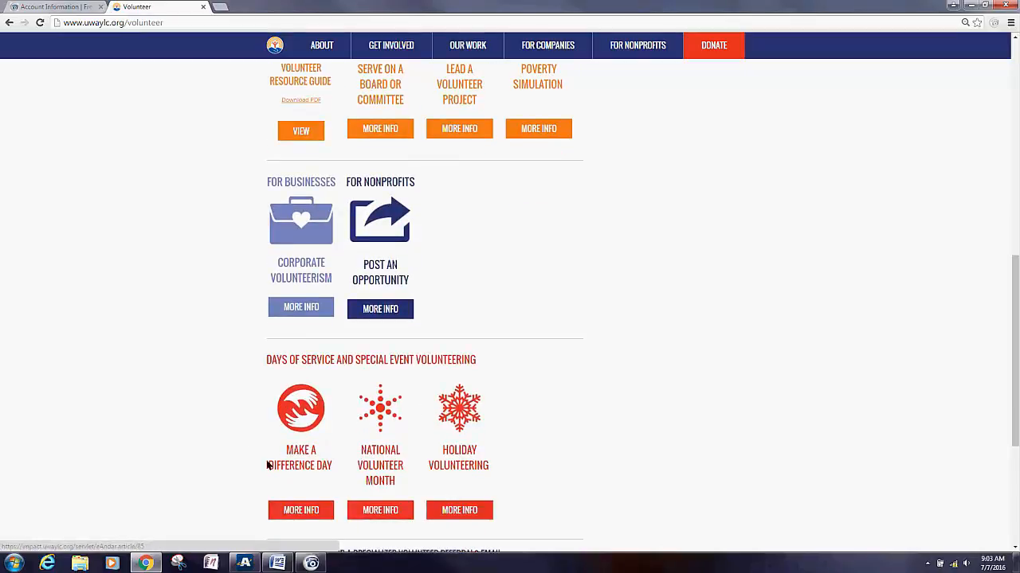
pyautogui.click(307, 514)
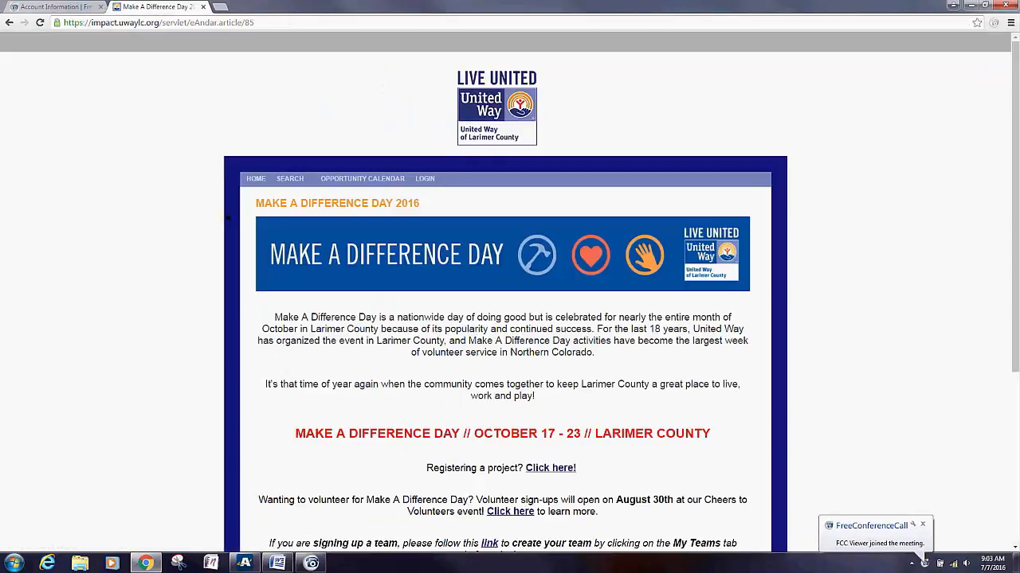
pyautogui.scroll(-3, 210, 215)
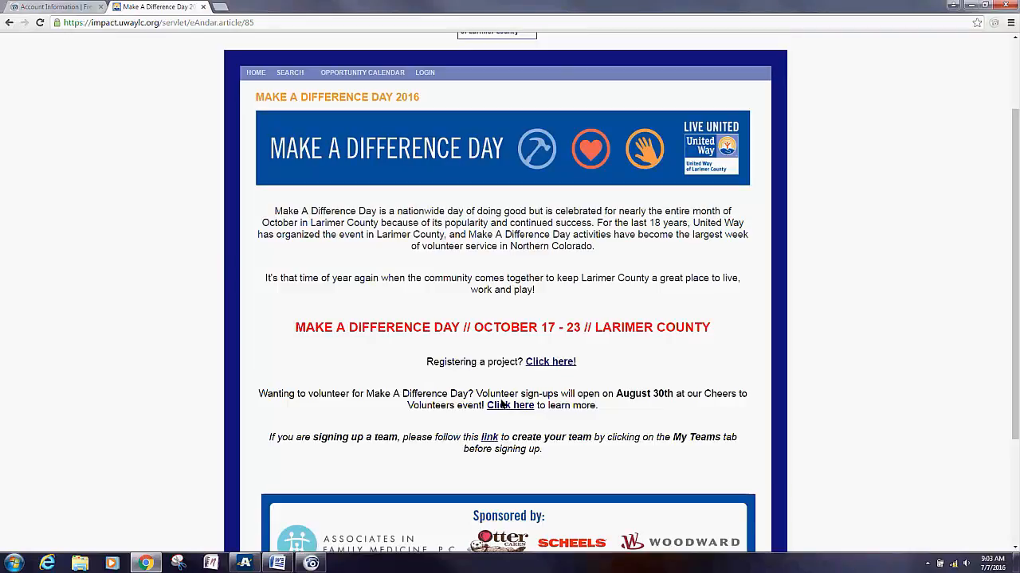
pyautogui.click(537, 364)
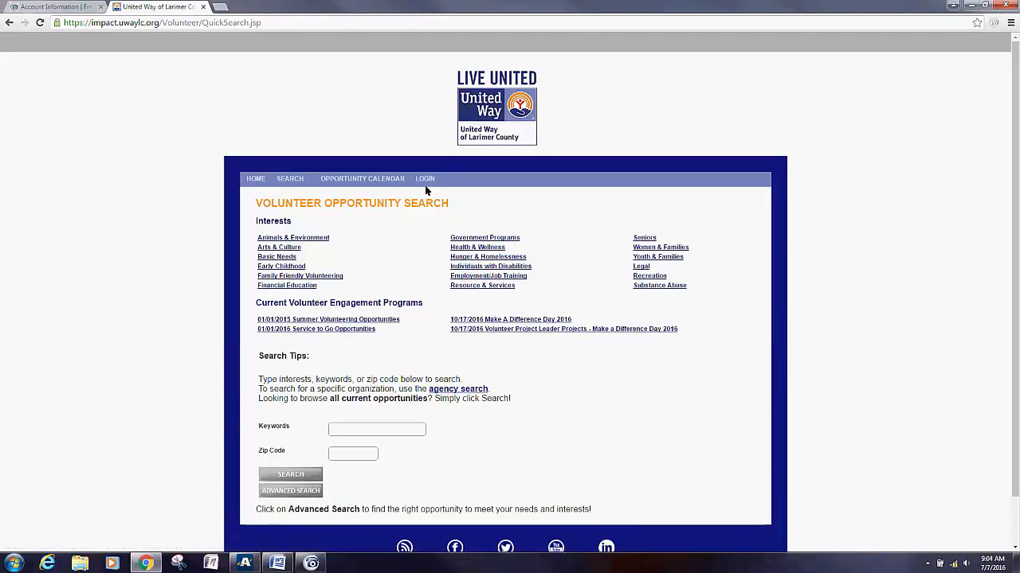
# Step: Choose AGENCY under the LOGIN menu to reach the Andar/360 partner login page
pyautogui.moveTo(426, 180)
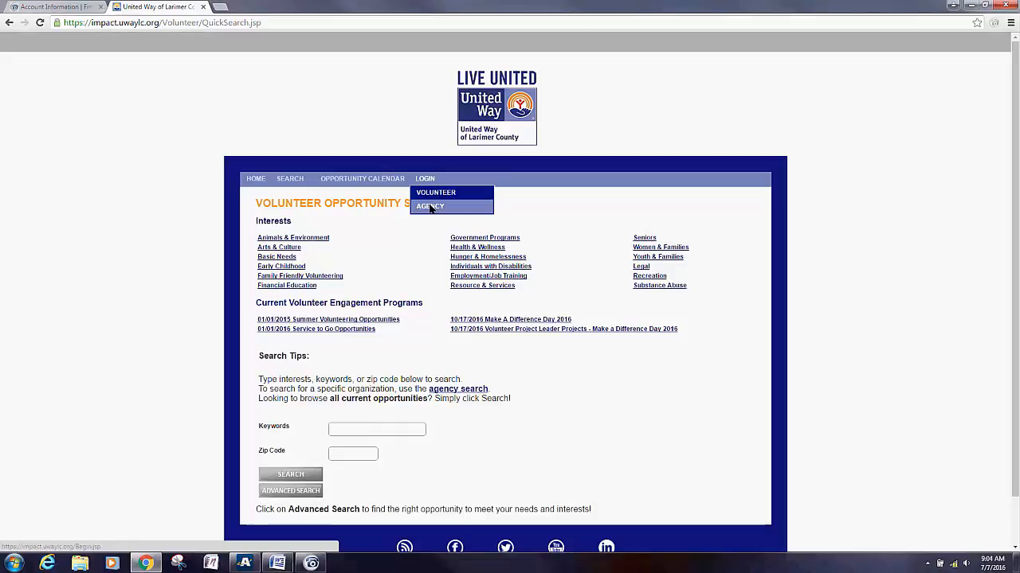
pyautogui.click(431, 208)
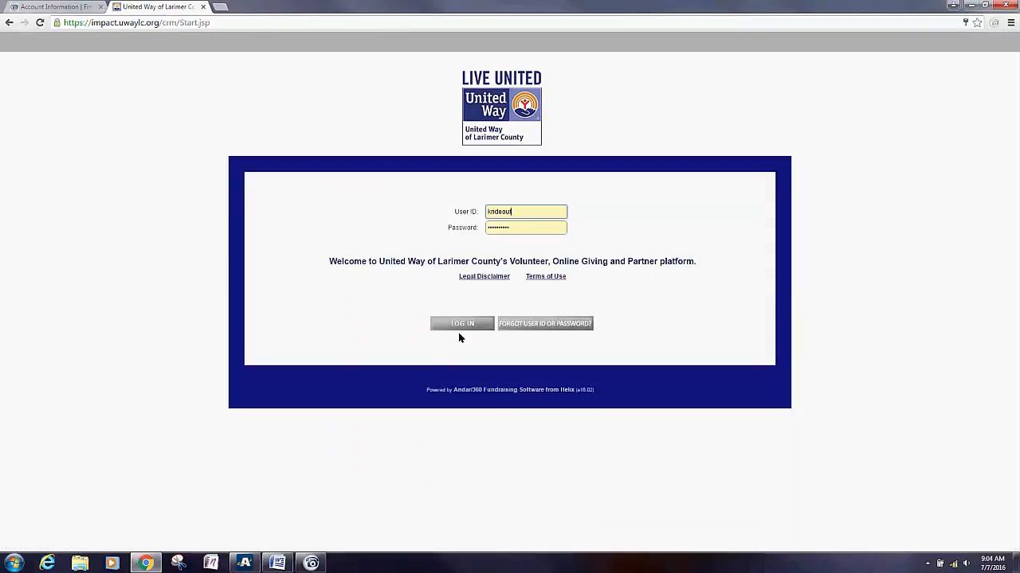
# Step: Sign in to the agency account and open the organization's Opportunities list
pyautogui.click(458, 325)
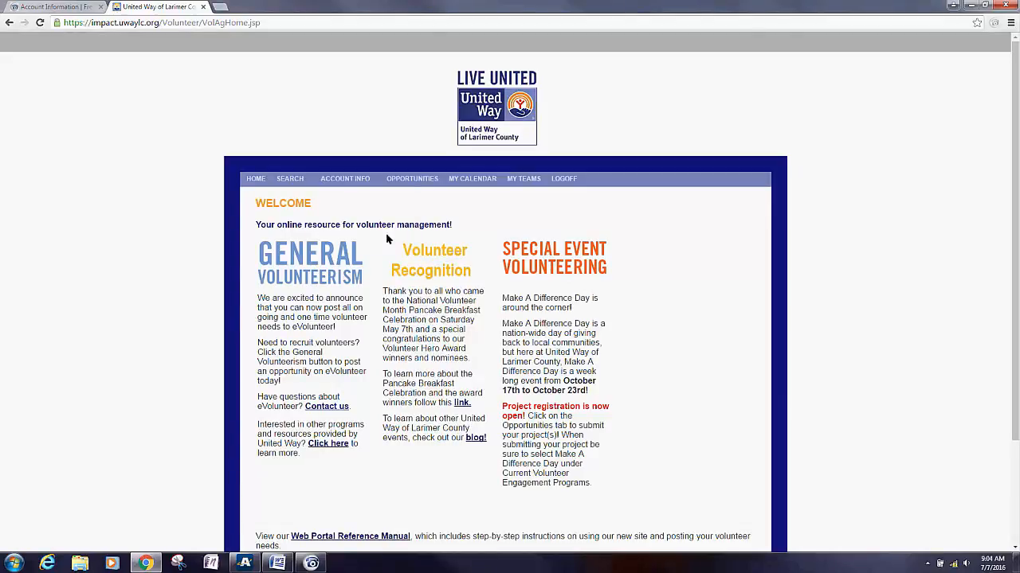
pyautogui.moveTo(344, 180)
pyautogui.click(420, 180)
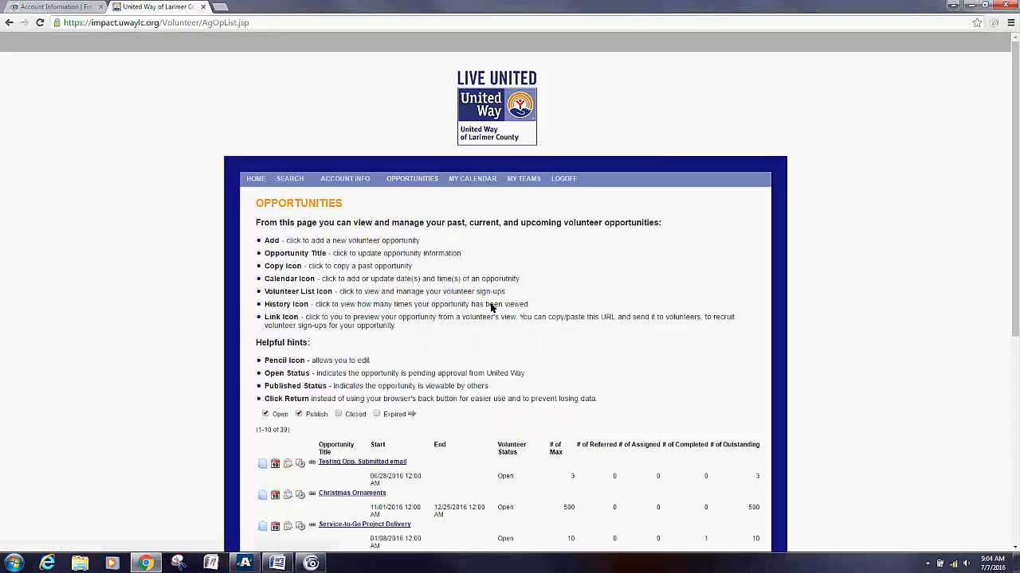
# Step: Scroll down the opportunity list and start adding a new opportunity
pyautogui.scroll(-2, 492, 304)
pyautogui.scroll(-2, 336, 303)
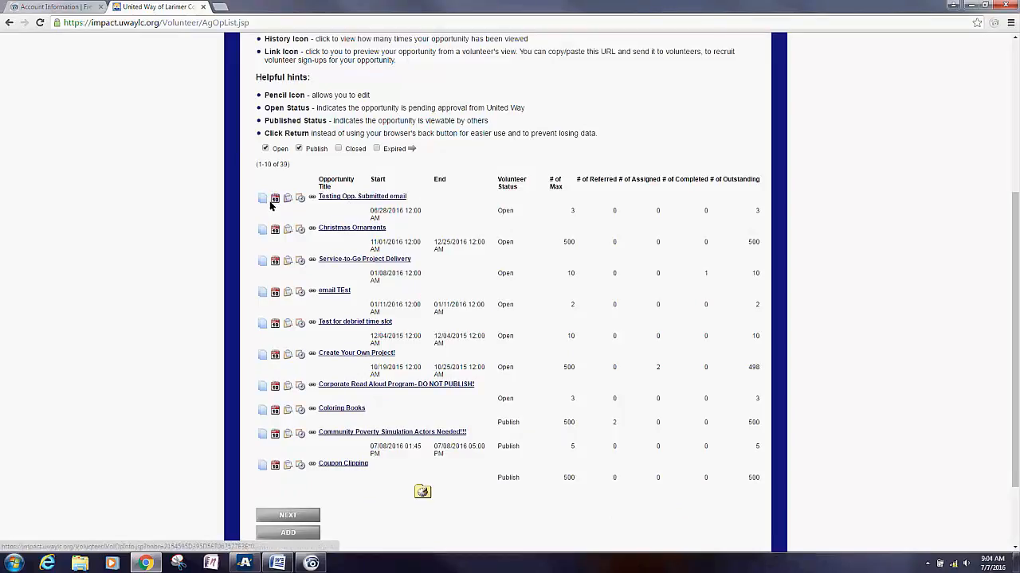
pyautogui.scroll(-2, 320, 435)
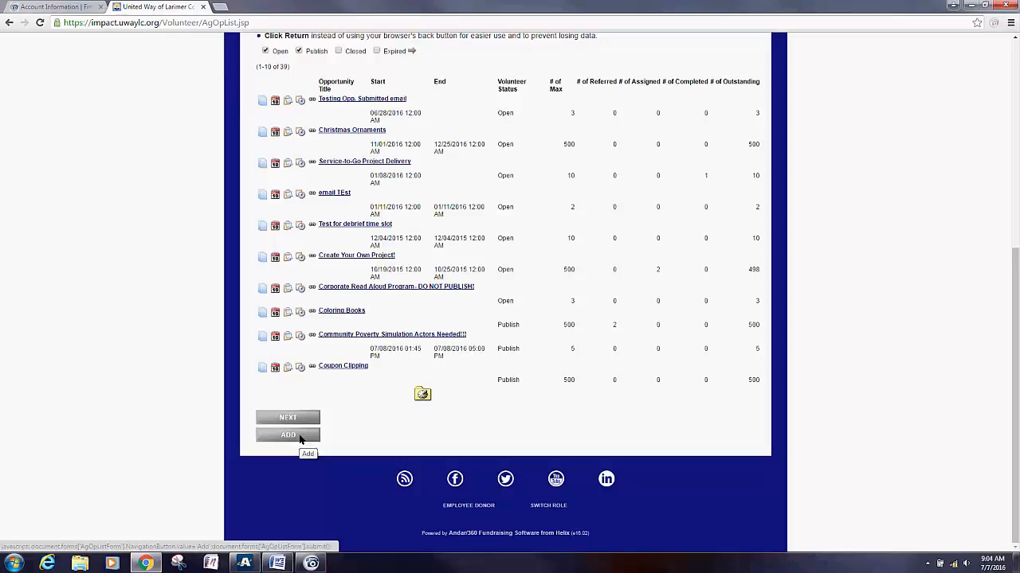
pyautogui.click(300, 440)
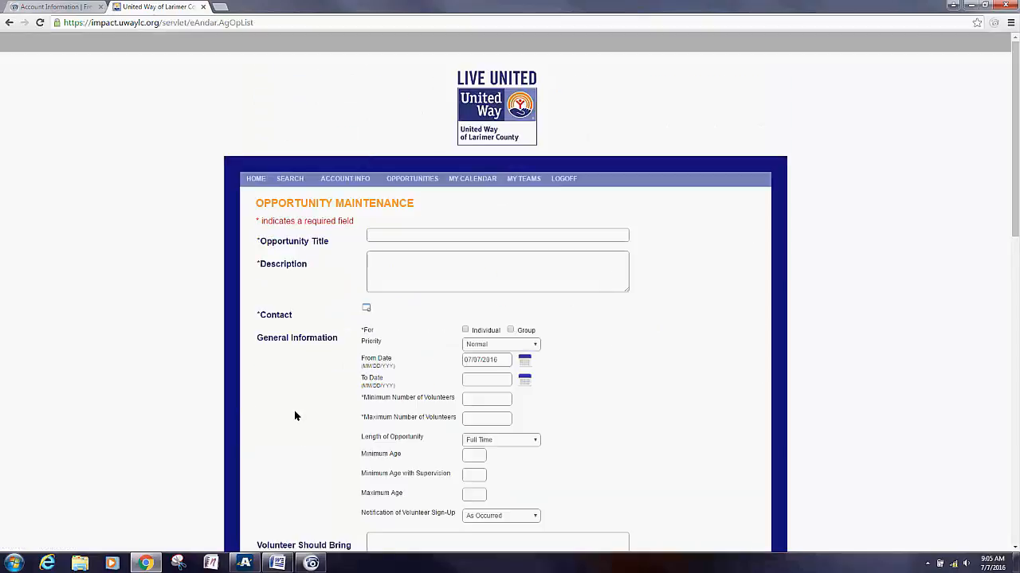
# Step: Enter 'MDD Test 2' as the opportunity title and 'Test' as the description
pyautogui.scroll(-1, 294, 415)
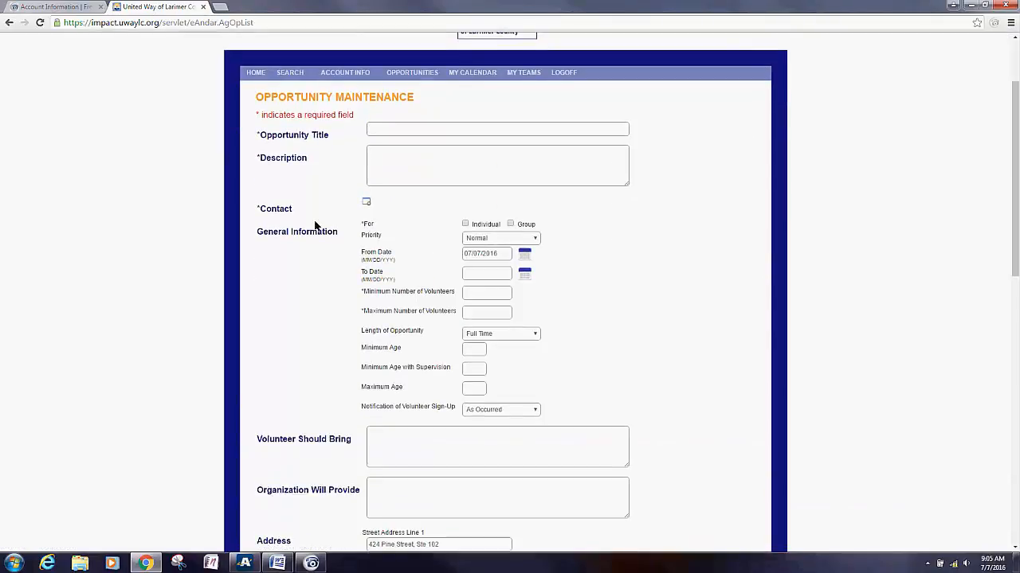
pyautogui.doubleClick(259, 135)
pyautogui.click(340, 147)
pyautogui.click(392, 130)
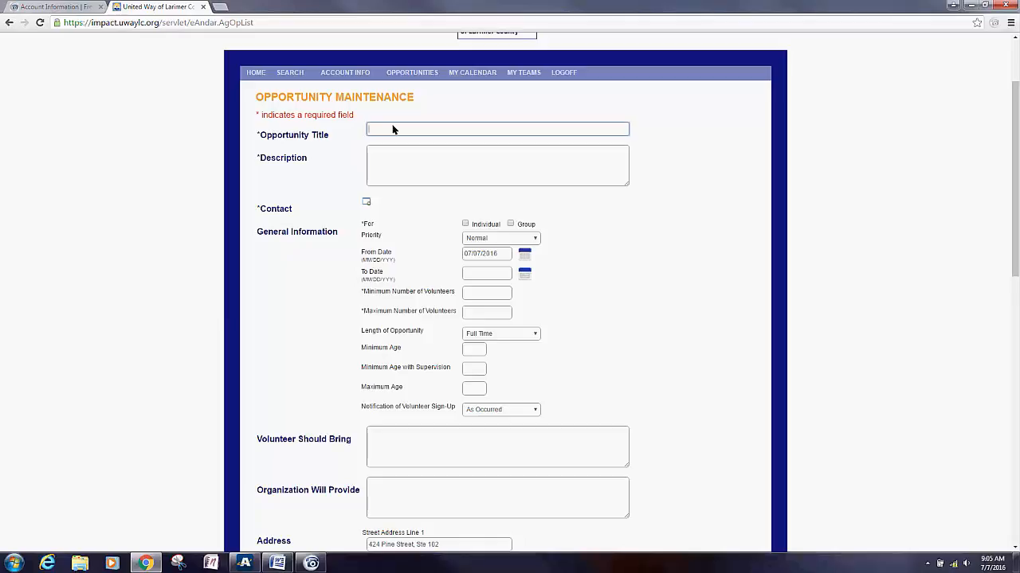
pyautogui.write('M')
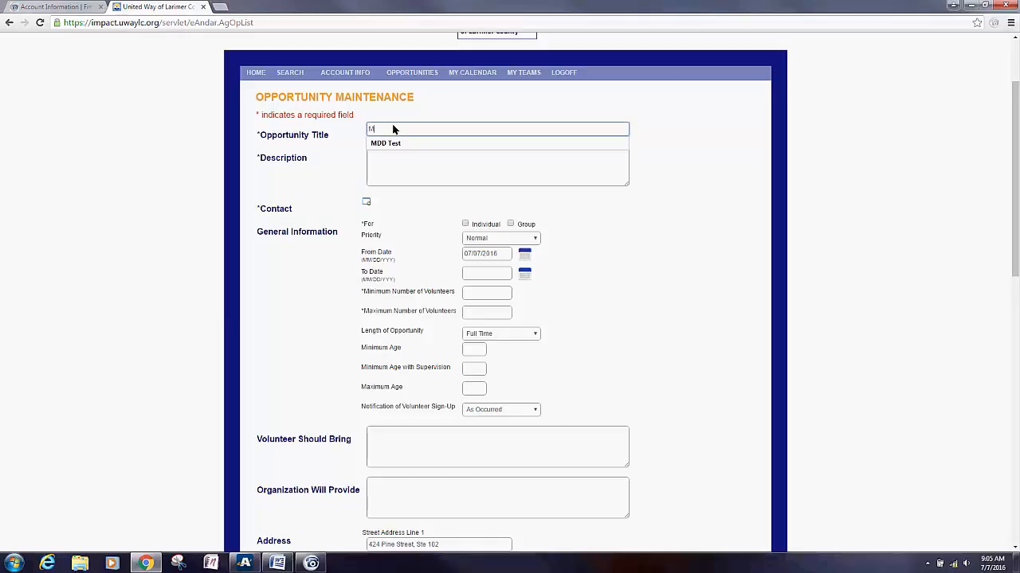
pyautogui.write('DD Test 2')
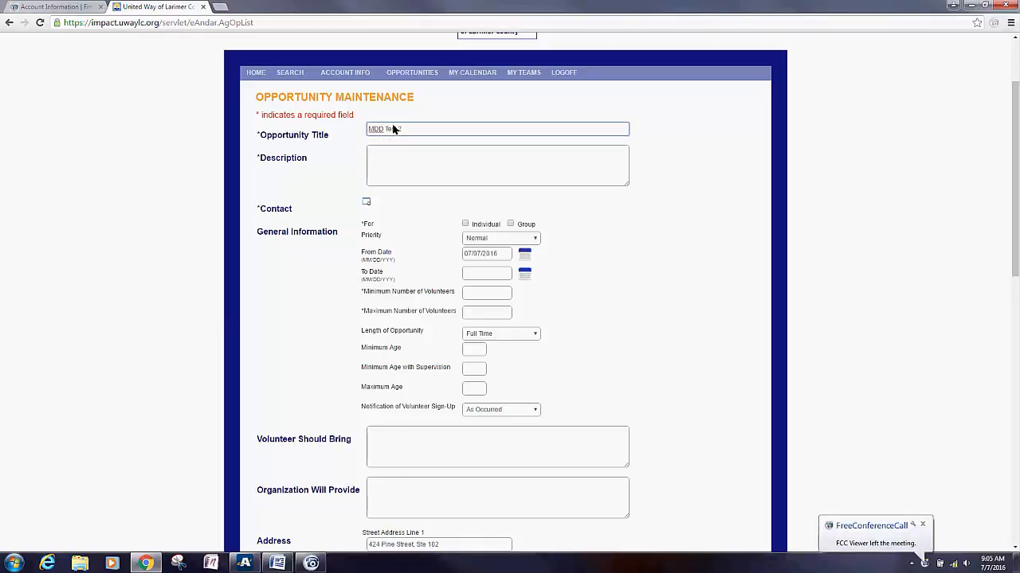
pyautogui.click(406, 159)
pyautogui.write('Test')
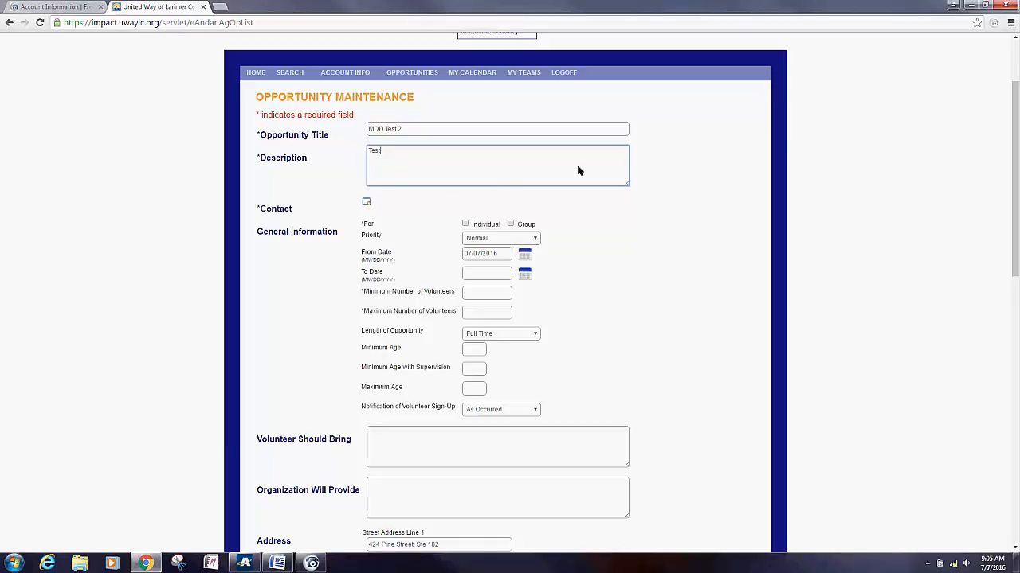
# Step: Look up the contact by first and last name and attach them to the opportunity
pyautogui.click(367, 203)
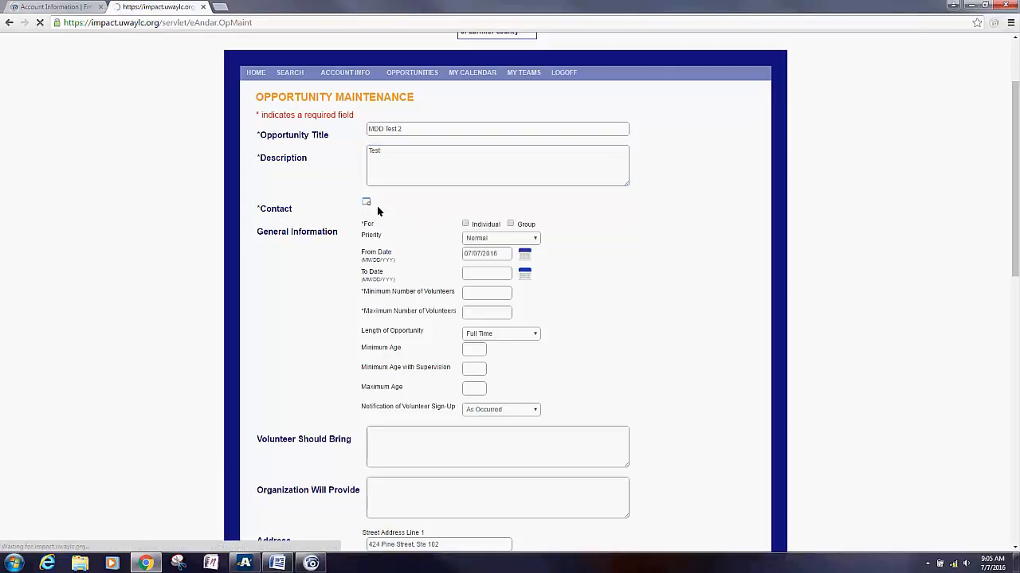
pyautogui.click(323, 228)
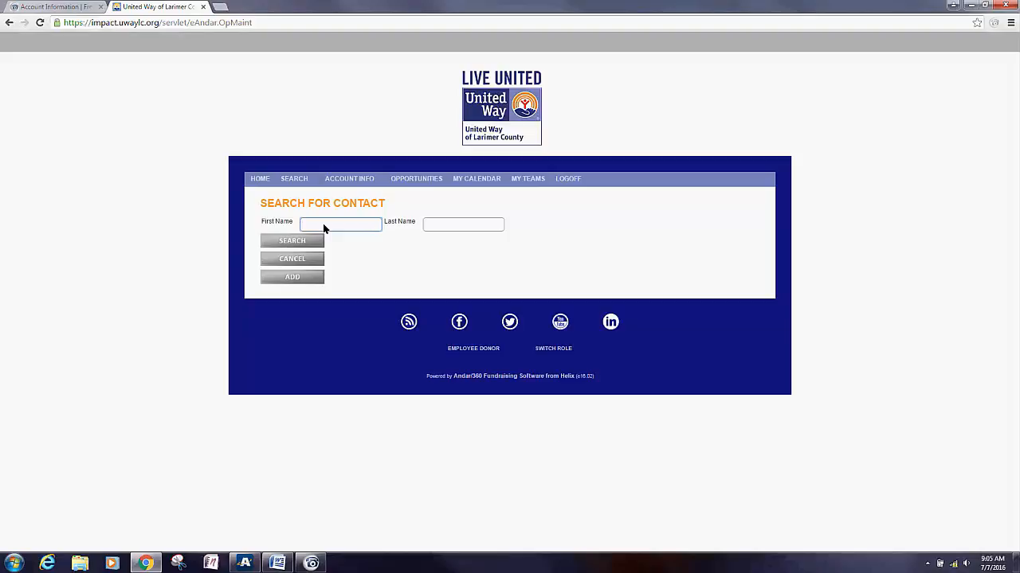
pyautogui.press('Tab')
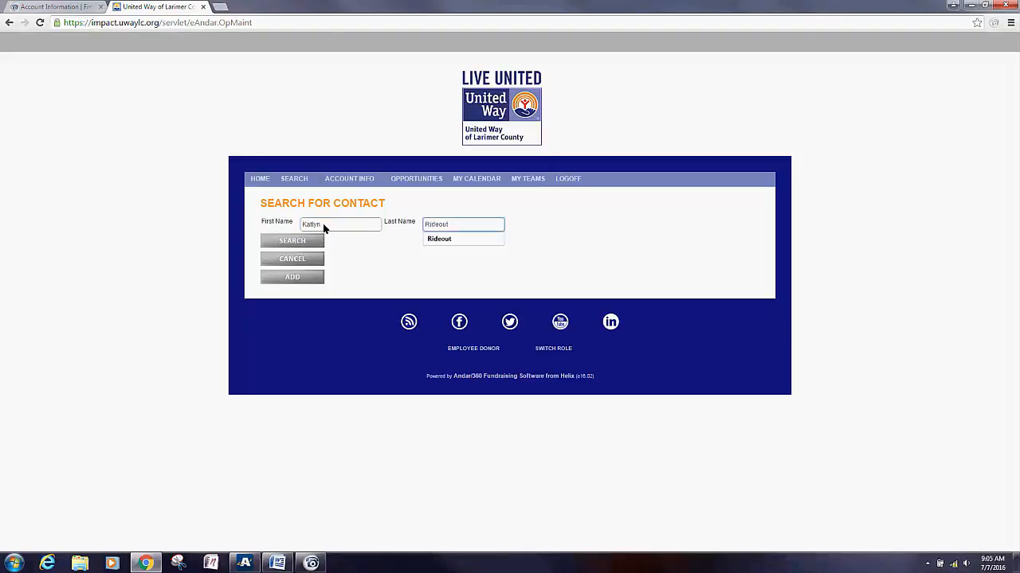
pyautogui.click(304, 244)
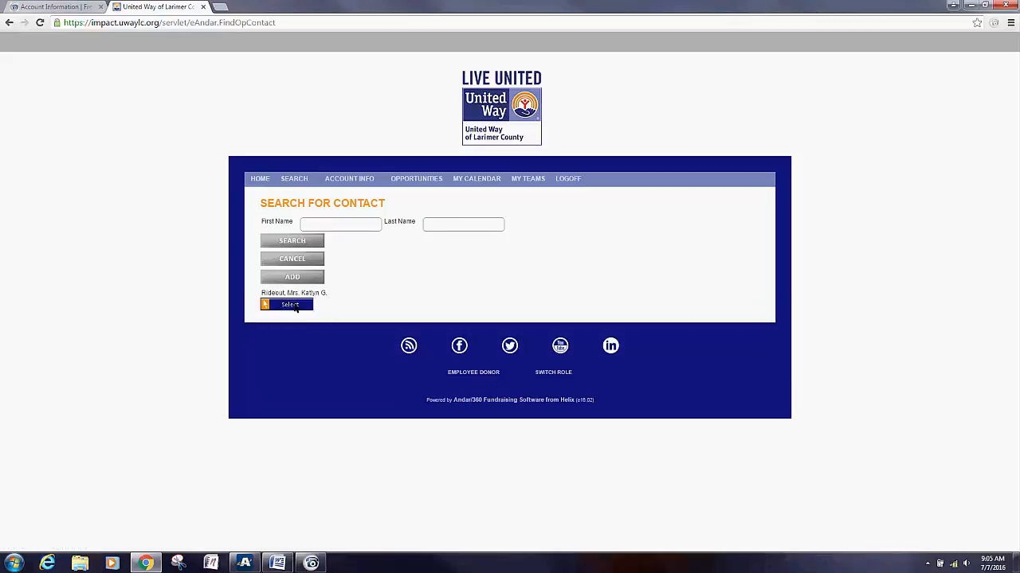
pyautogui.click(293, 308)
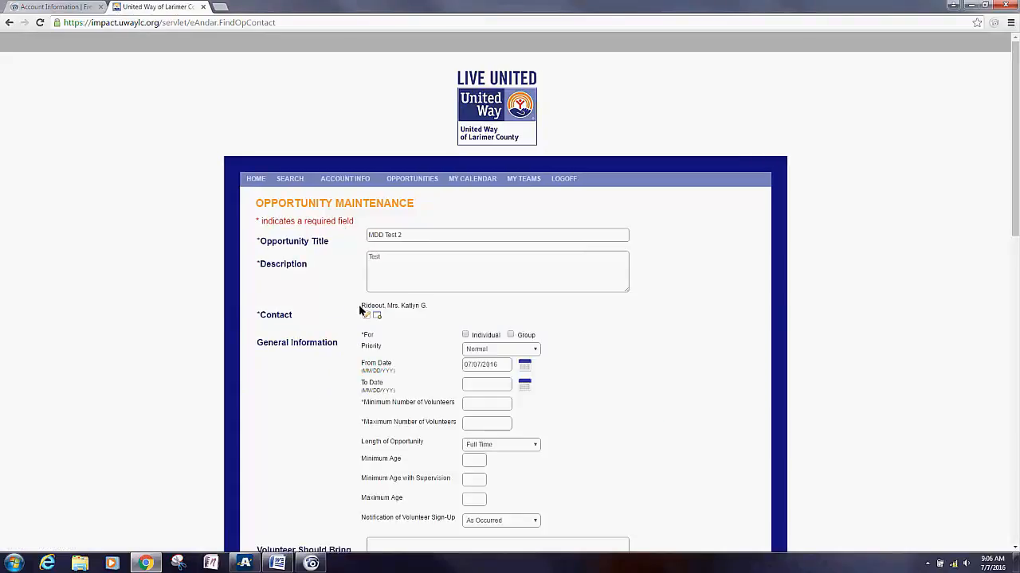
# Step: Make the opportunity available to individuals and groups, keeping priority Normal
pyautogui.scroll(-1, 338, 317)
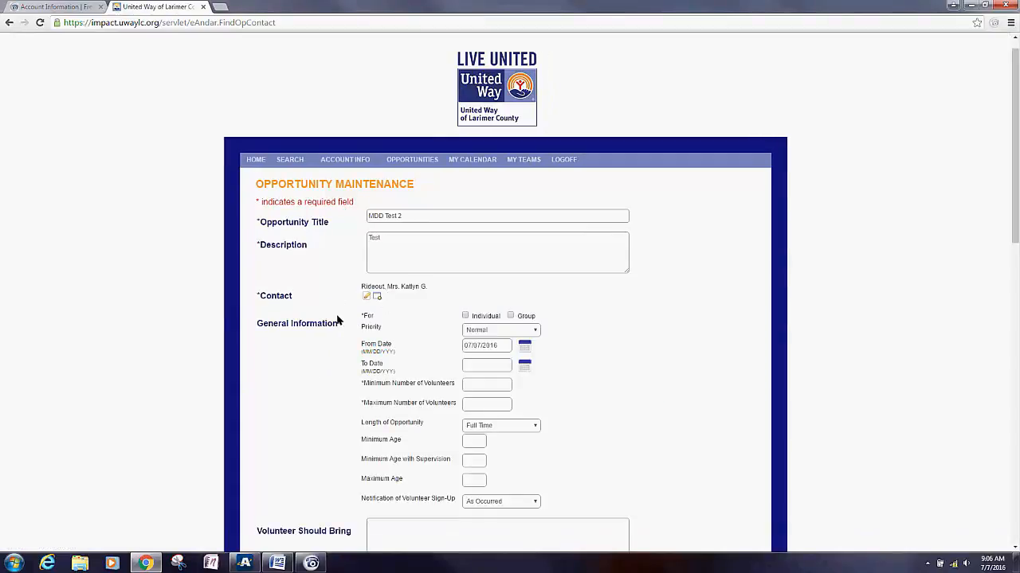
pyautogui.scroll(-2, 337, 321)
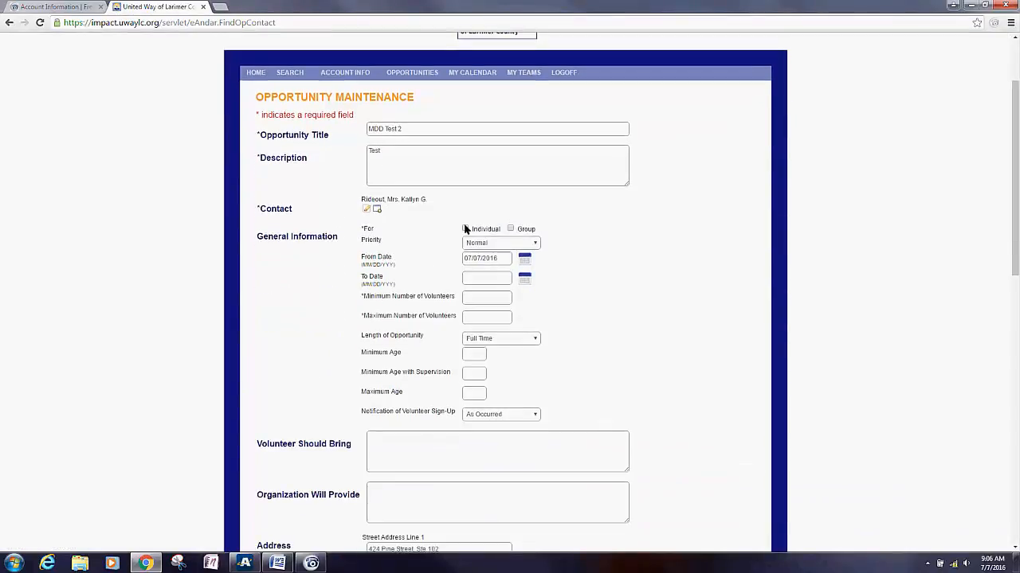
pyautogui.click(466, 229)
pyautogui.click(510, 229)
pyautogui.click(524, 244)
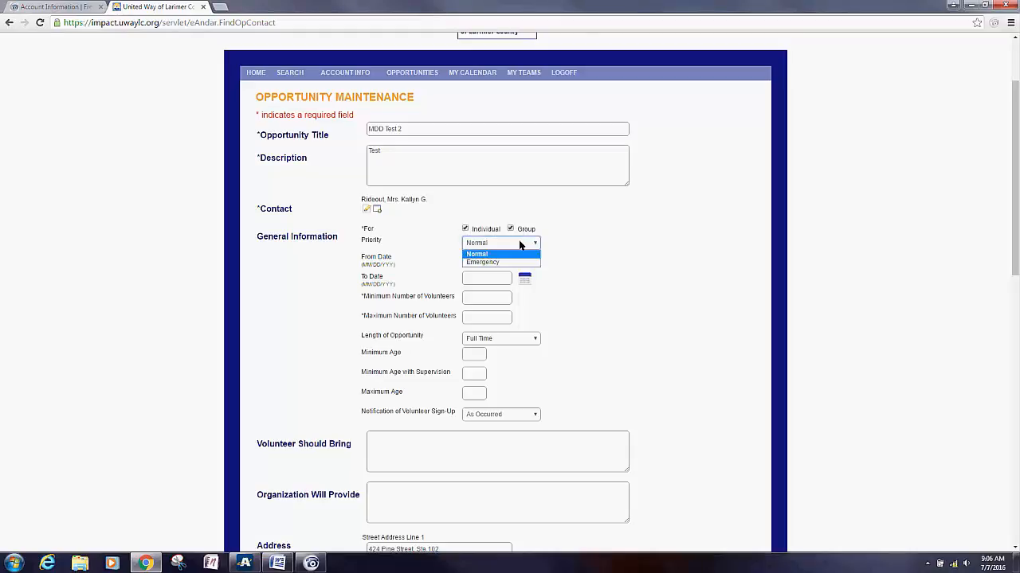
pyautogui.click(482, 253)
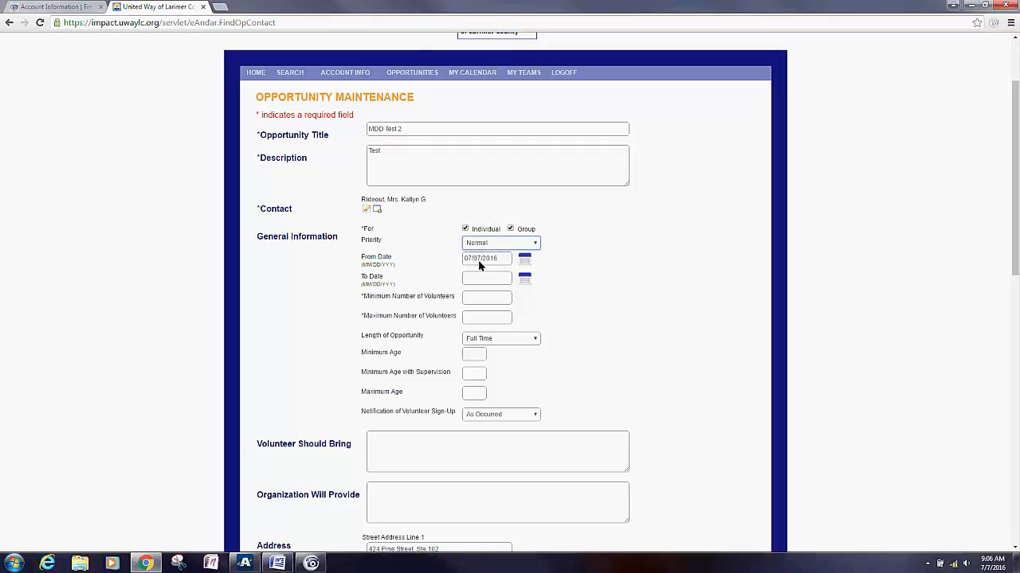
# Step: Set To Date 07/08/2016 with a minimum of 1 and maximum of 5 volunteers
pyautogui.click(477, 281)
pyautogui.write('07/')
pyautogui.click(481, 292)
pyautogui.click(469, 302)
pyautogui.write('1')
pyautogui.click(500, 318)
pyautogui.write('5')
pyautogui.click(667, 330)
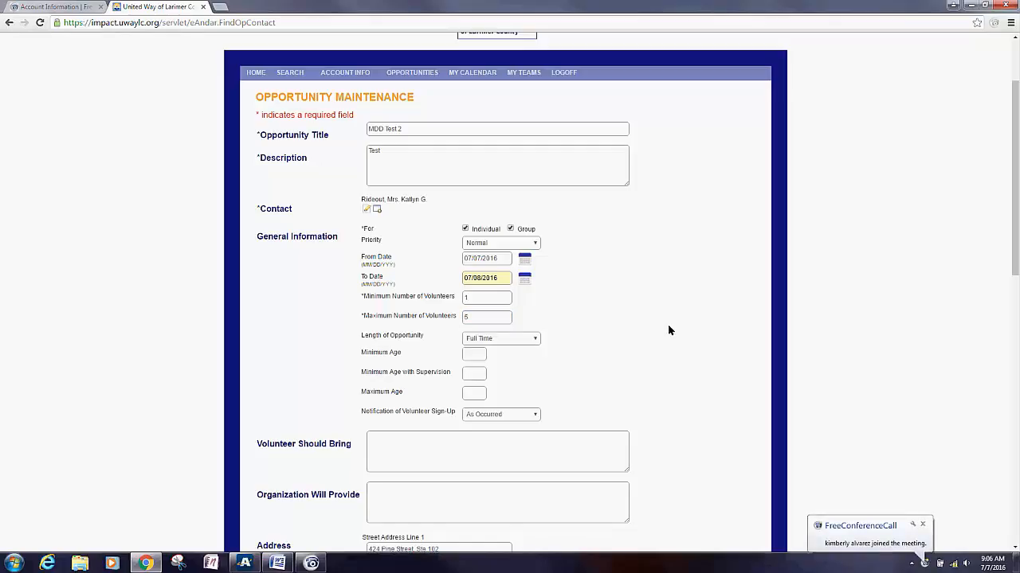
pyautogui.scroll(-3, 665, 327)
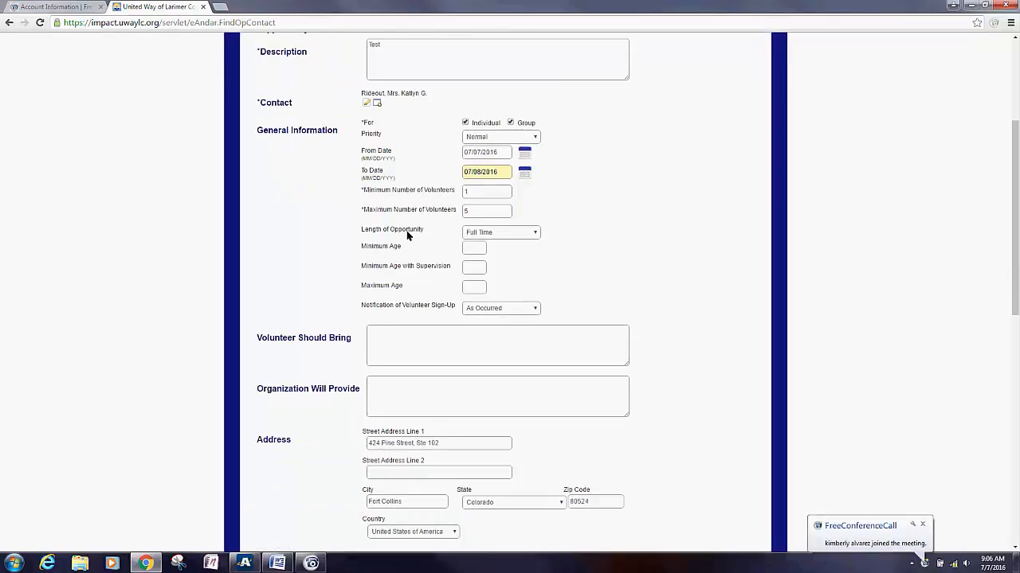
# Step: Set length to One Time, minimum age 18 and supervised minimum age 16
pyautogui.click(531, 234)
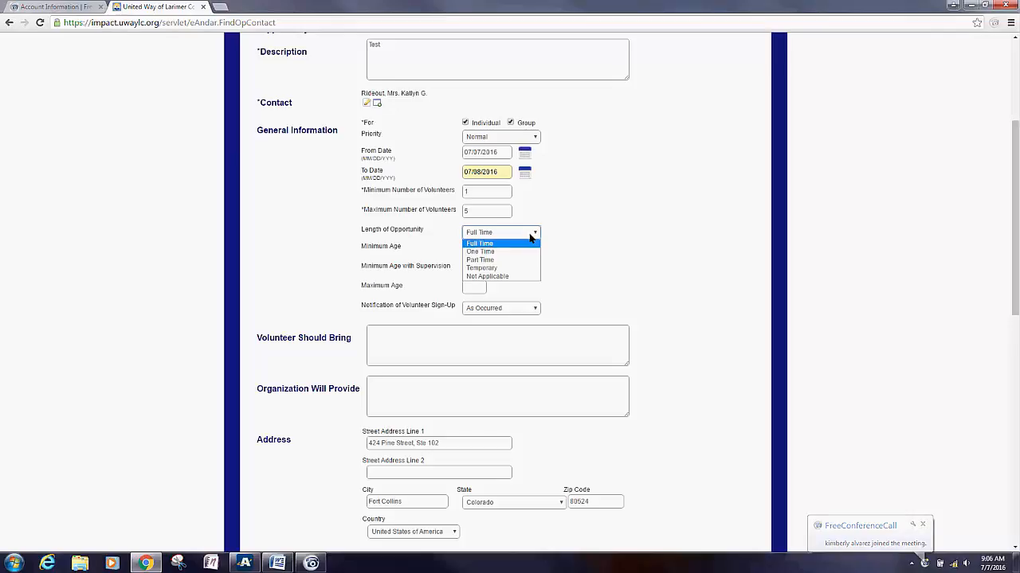
pyautogui.click(481, 251)
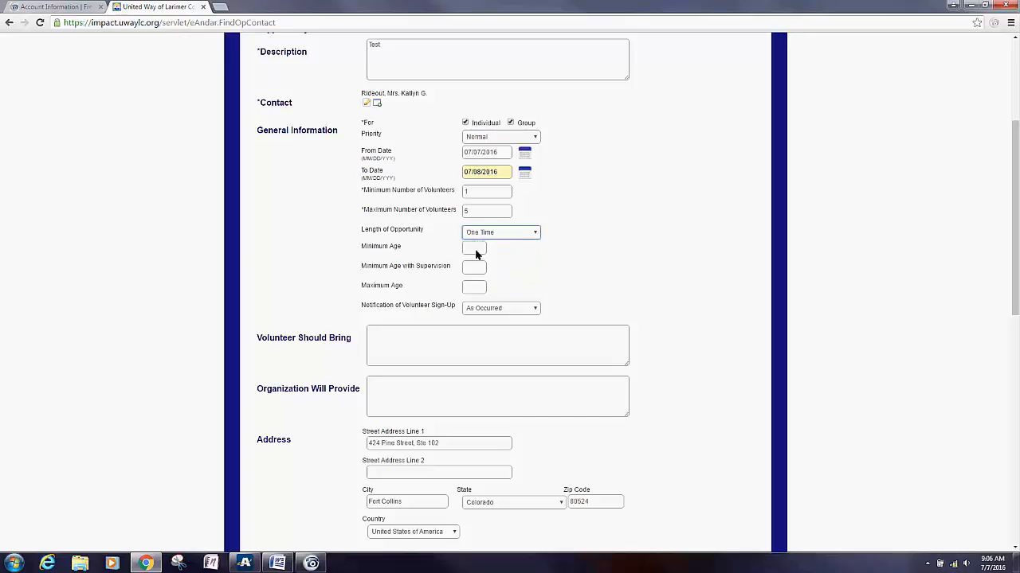
pyautogui.click(476, 251)
pyautogui.write('18')
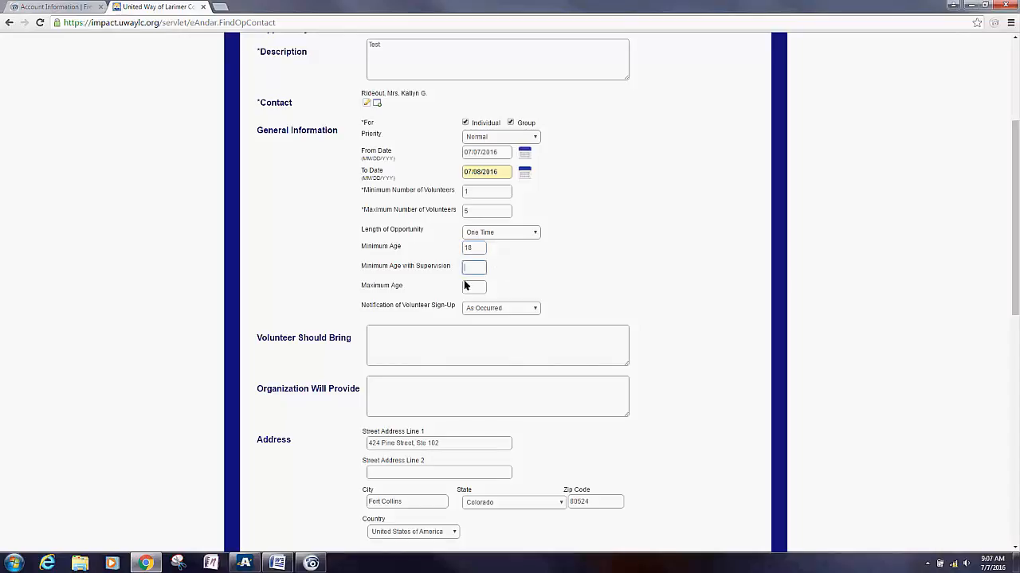
pyautogui.write('16')
pyautogui.click(424, 302)
# Step: Keep the sign-up notification frequency at As Occurred
pyautogui.scroll(-1, 398, 292)
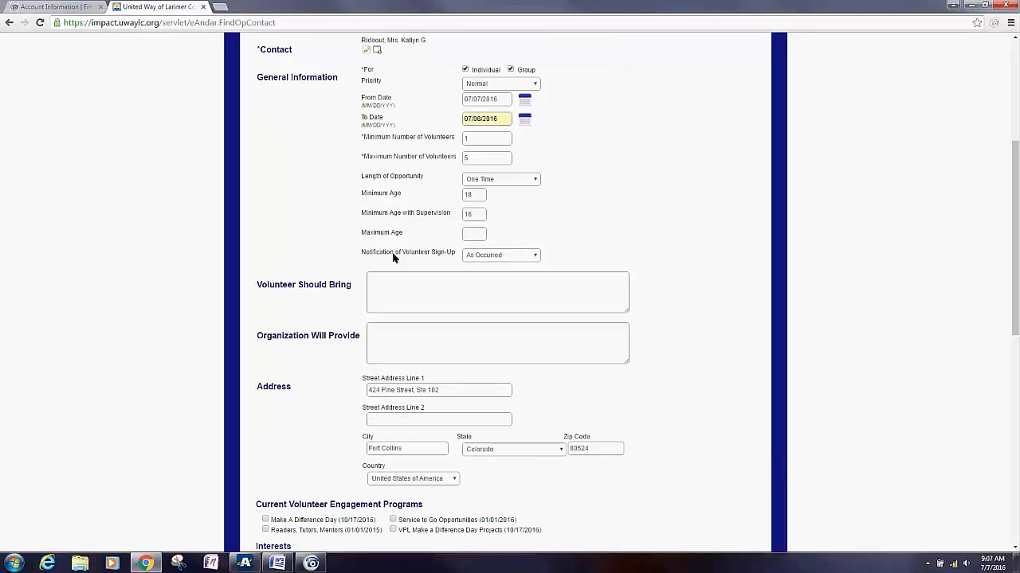
pyautogui.click(482, 257)
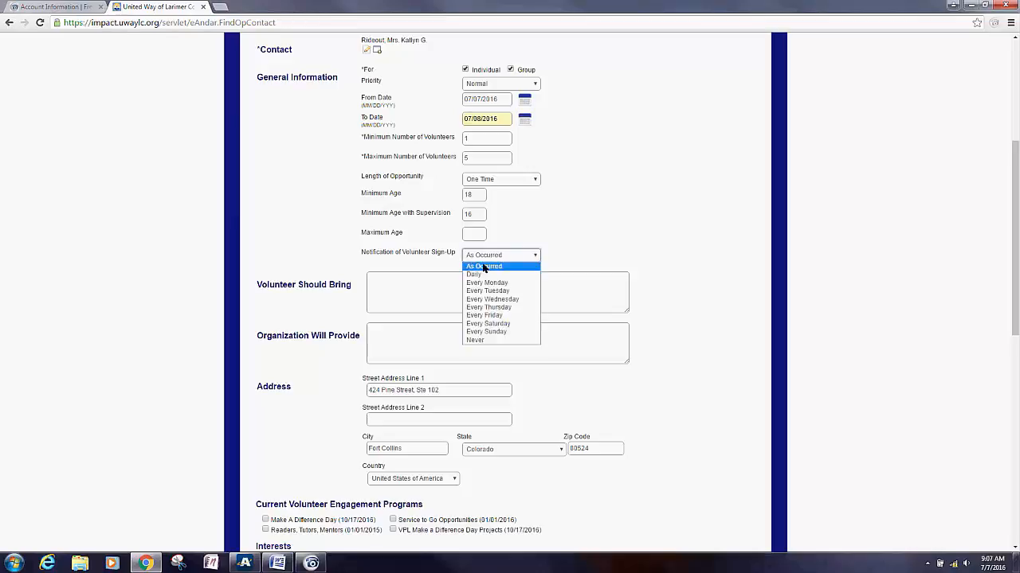
pyautogui.click(483, 267)
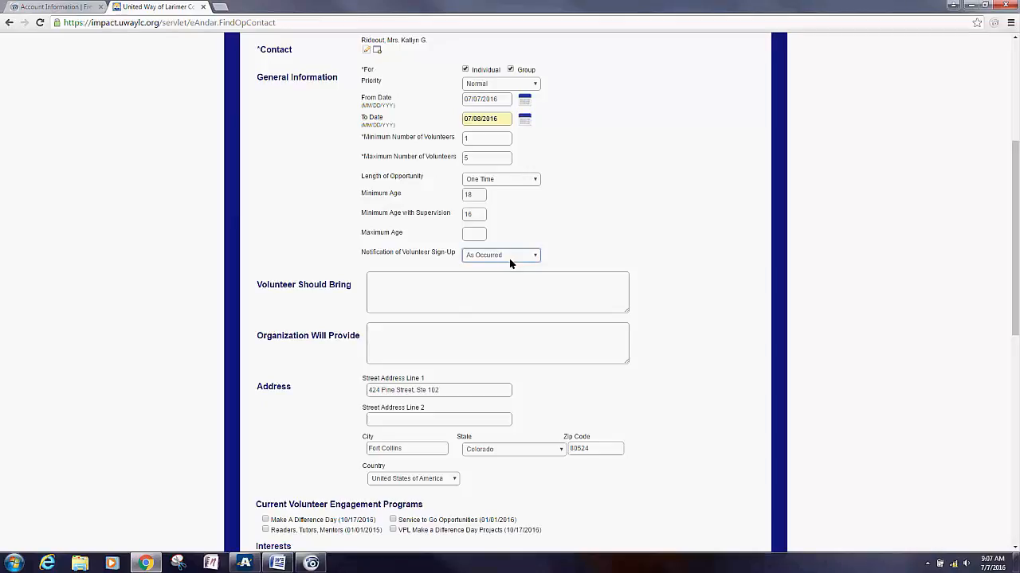
# Step: Note volunteers bring water and comfortable shoes, and the organization provides snacks
pyautogui.scroll(-2, 369, 184)
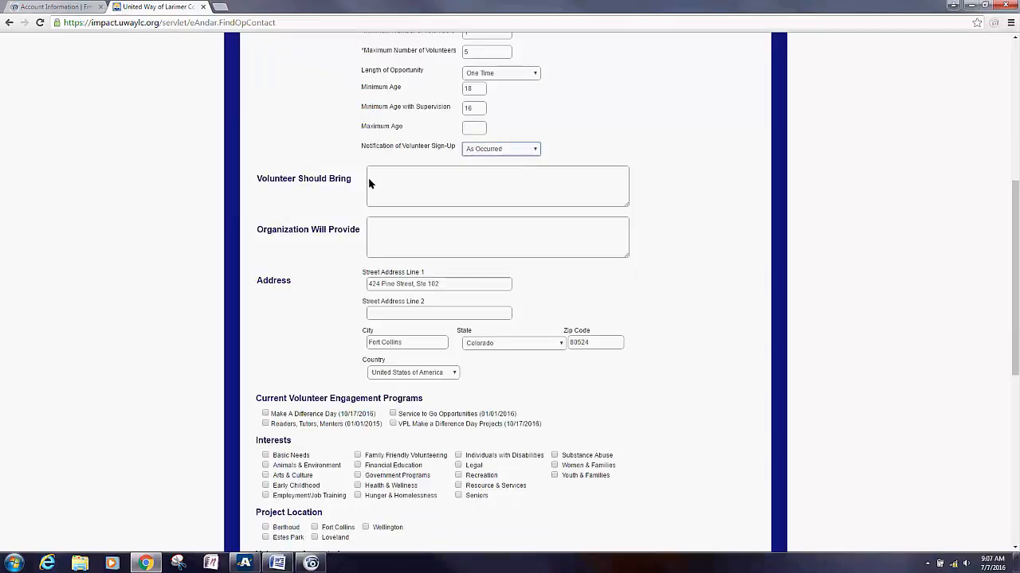
pyautogui.click(378, 185)
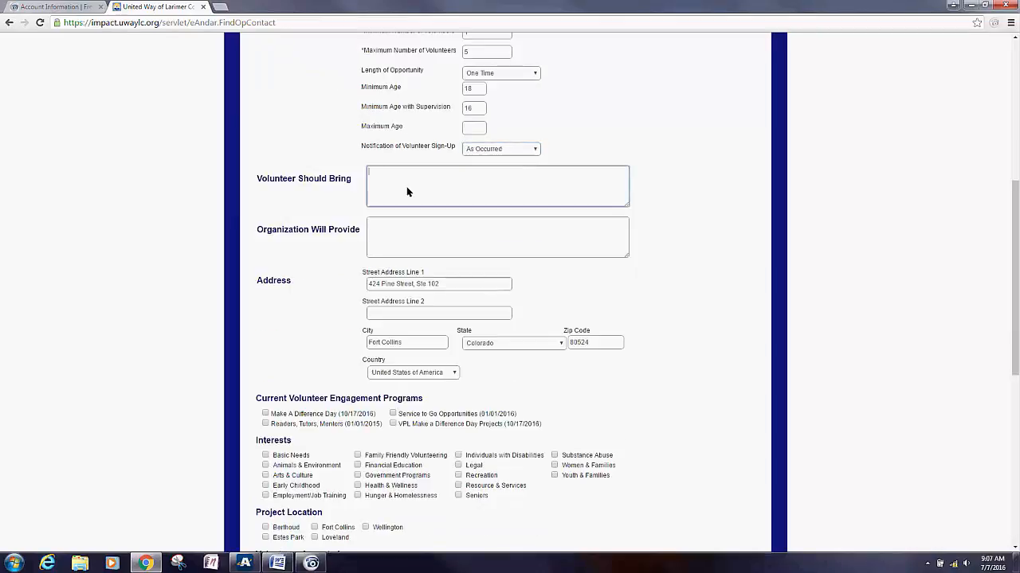
pyautogui.write('W')
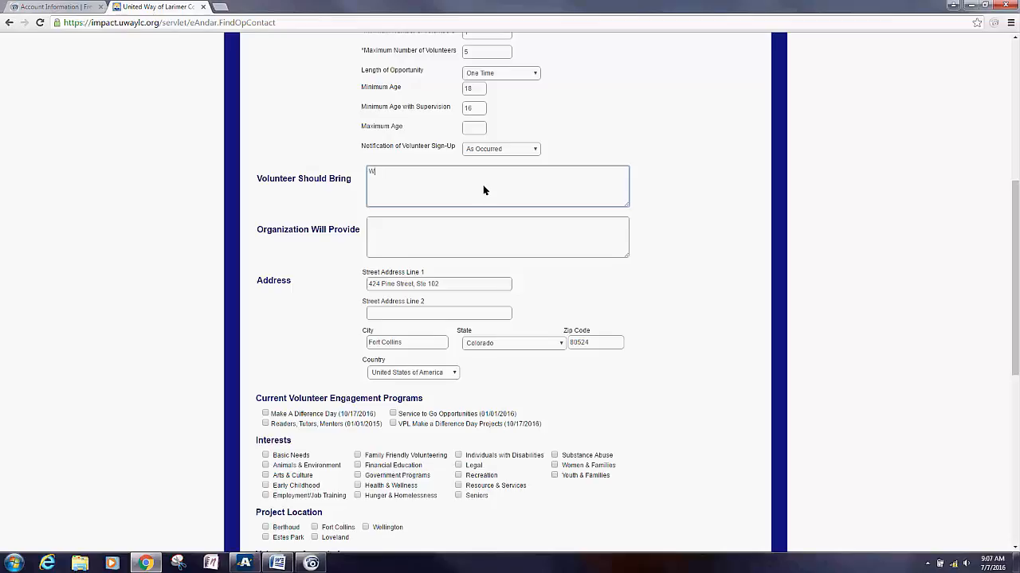
pyautogui.write('ater, comfortable shoes,')
pyautogui.click(420, 239)
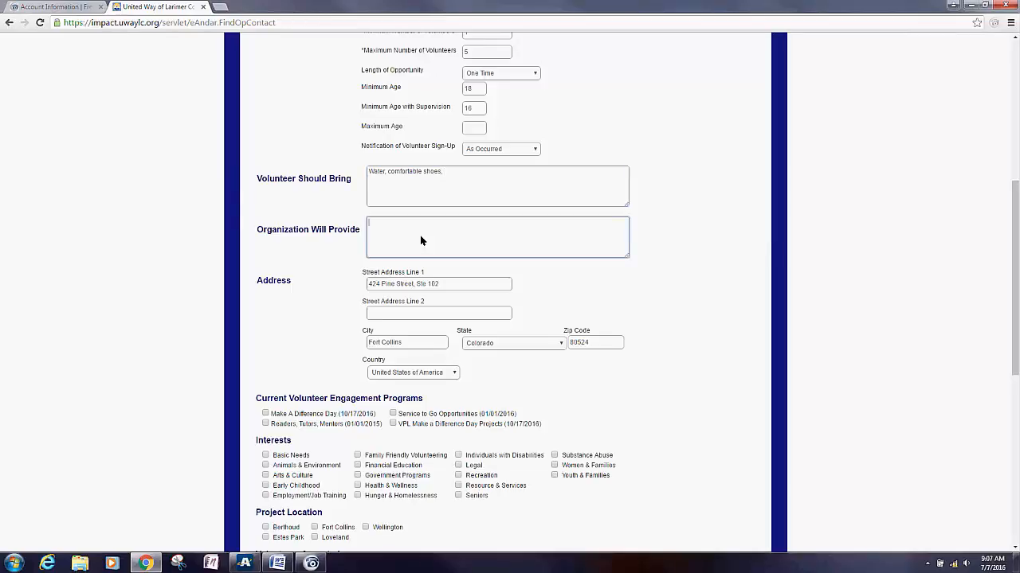
pyautogui.write('Snacks, brief training')
pyautogui.click(479, 283)
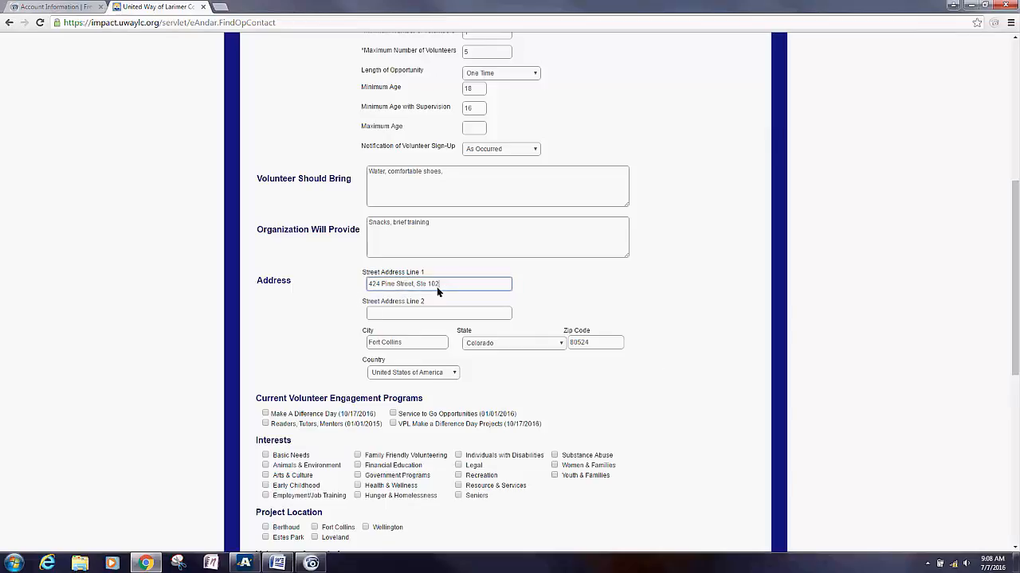
# Step: Check the Make A Difference Day program, Resource, Women and Youth interests, and Fort Collins location
pyautogui.scroll(-1, 394, 285)
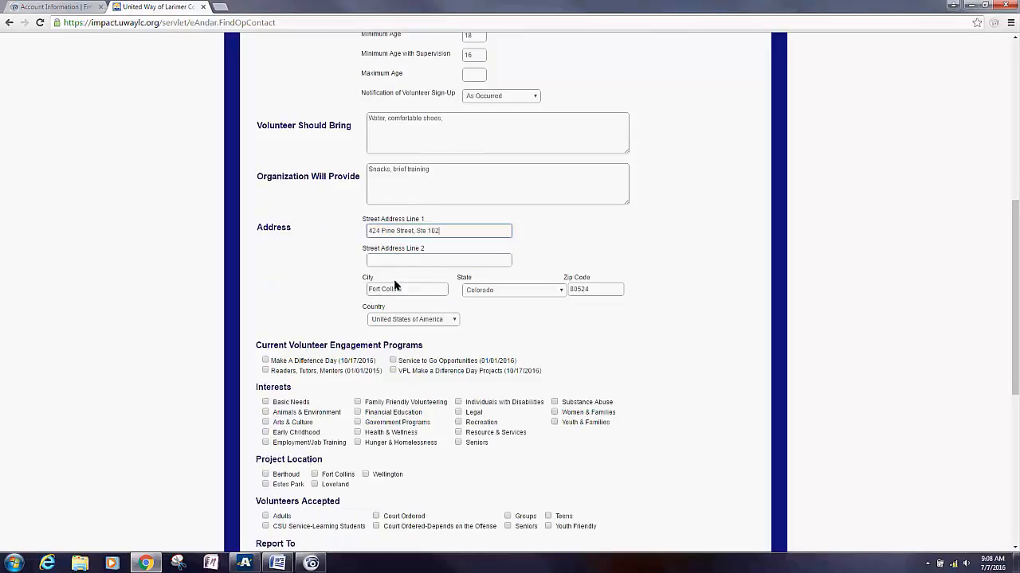
pyautogui.scroll(-1, 390, 312)
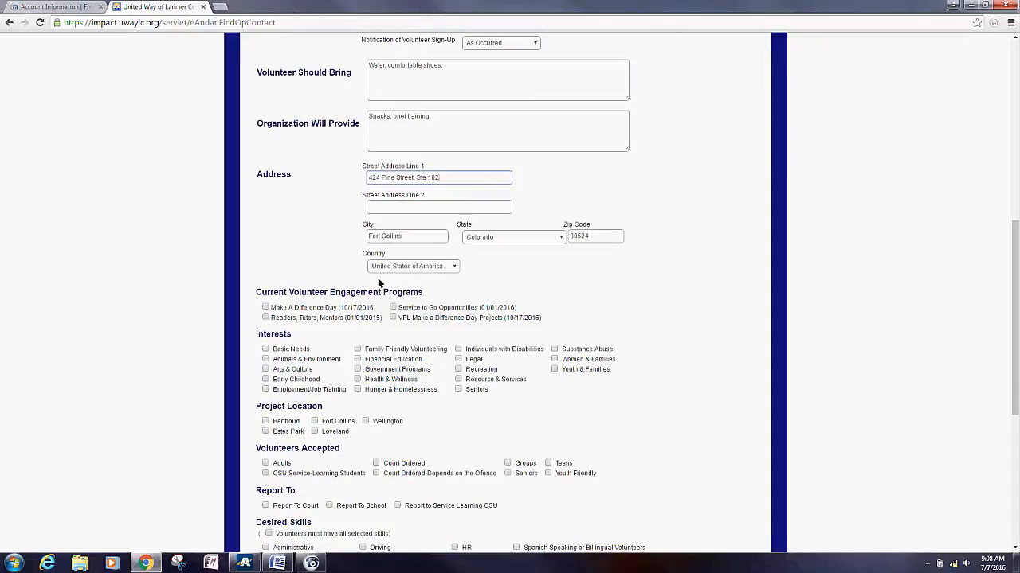
pyautogui.click(266, 309)
pyautogui.scroll(-3, 467, 268)
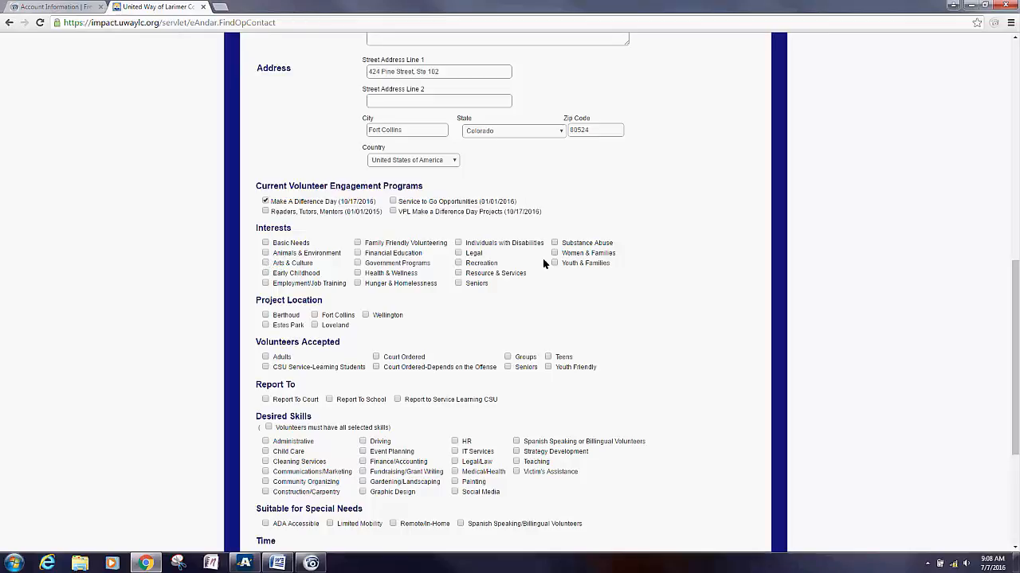
pyautogui.click(458, 274)
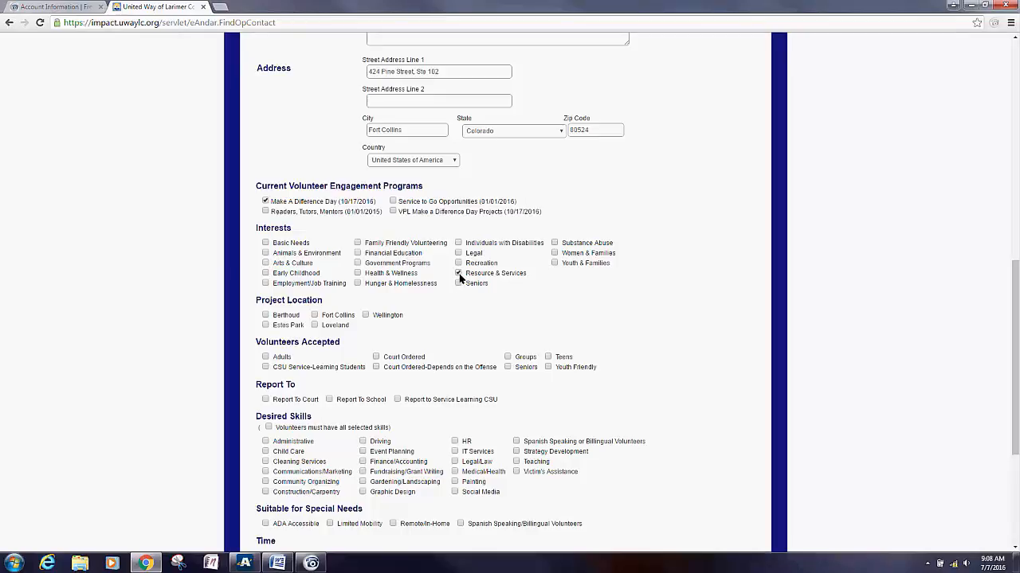
pyautogui.click(555, 253)
pyautogui.click(555, 264)
pyautogui.scroll(-2, 478, 286)
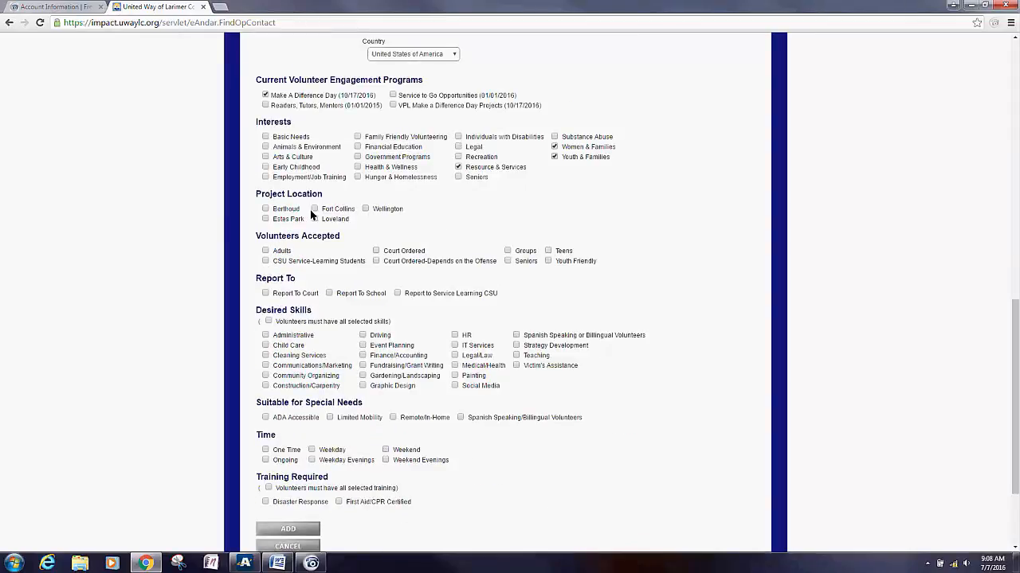
pyautogui.click(312, 209)
pyautogui.scroll(-1, 425, 240)
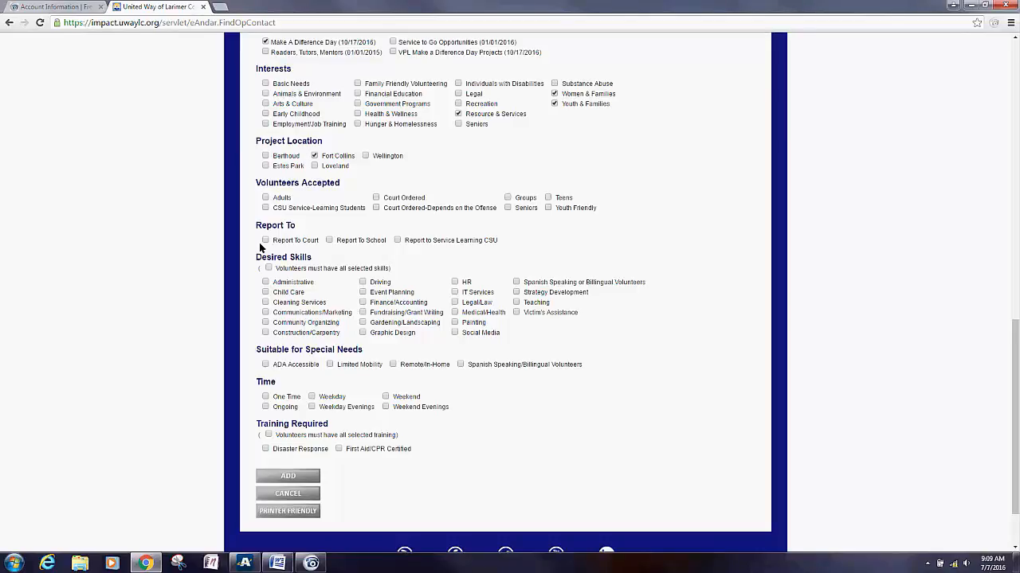
# Step: Add Gardening/Landscaping, Painting and Construction/Carpentry as desired skills
pyautogui.click(362, 323)
pyautogui.click(454, 323)
pyautogui.click(266, 332)
# Step: Mark the time as One Time and submit the new MDD Test 2 opportunity
pyautogui.scroll(-1, 267, 340)
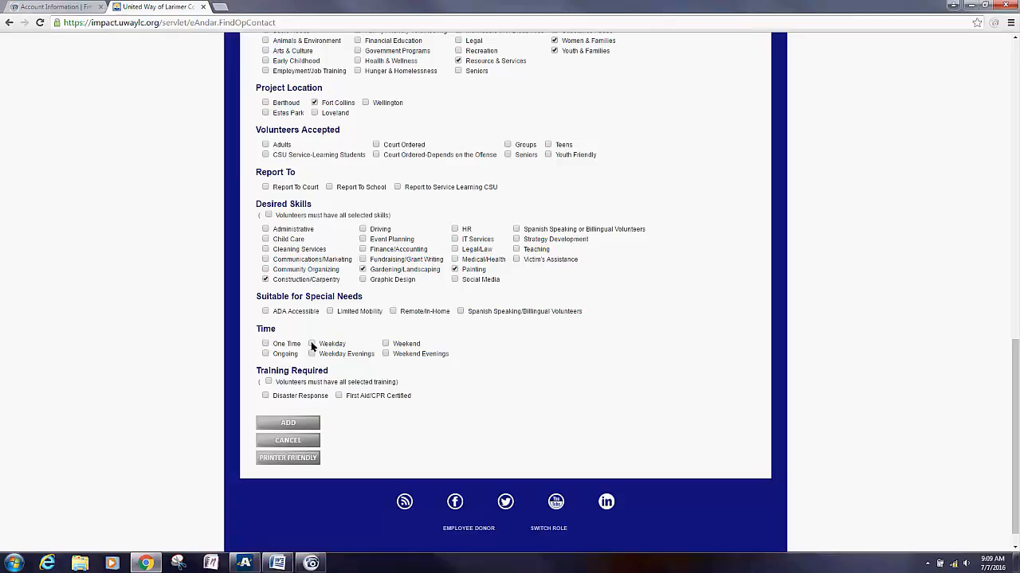
pyautogui.moveTo(356, 353); pyautogui.dragTo(333, 349)
pyautogui.click(257, 347)
pyautogui.click(265, 343)
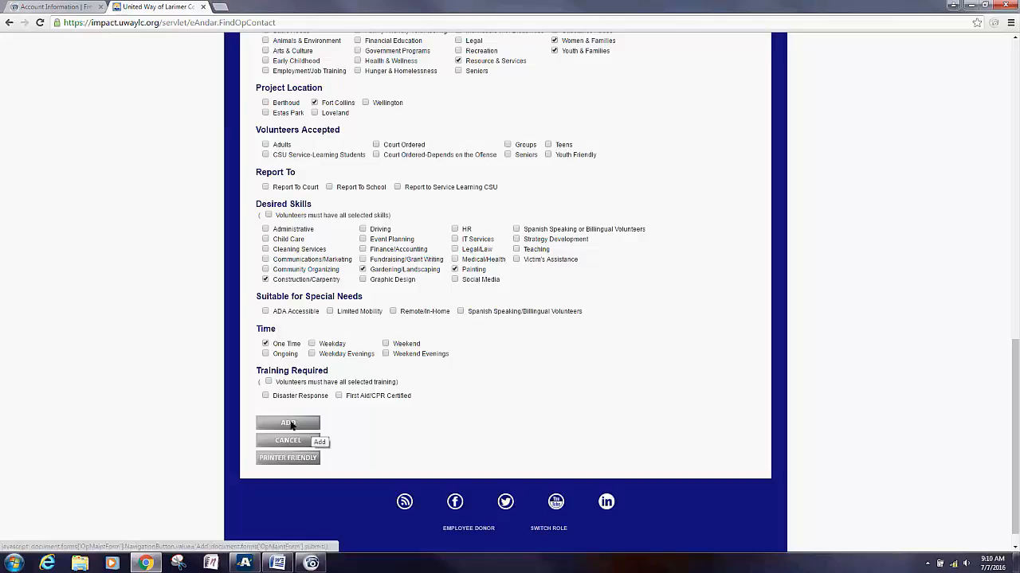
pyautogui.click(292, 426)
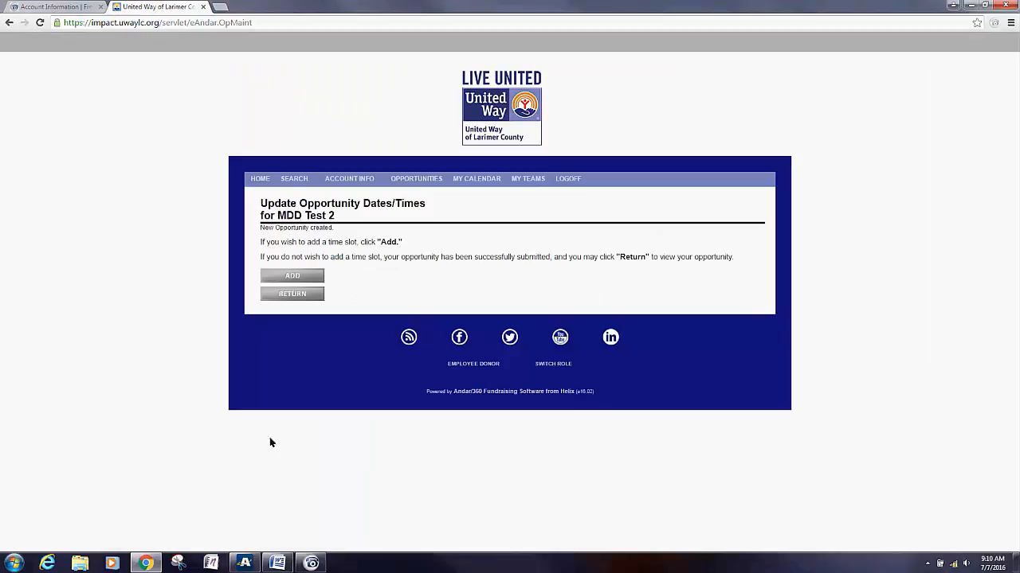
# Step: Start a new time slot running from 9:00 AM to 12:00 PM
pyautogui.click(311, 276)
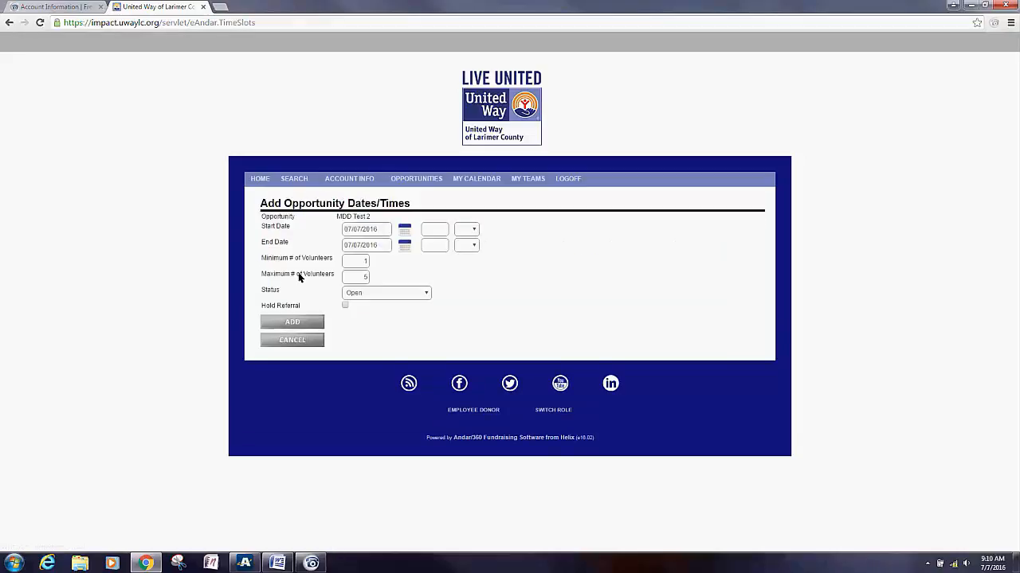
pyautogui.click(437, 232)
pyautogui.write('9:00')
pyautogui.click(466, 229)
pyautogui.click(465, 247)
pyautogui.click(426, 248)
pyautogui.write('12:00')
pyautogui.click(466, 246)
pyautogui.click(466, 274)
# Step: Set the slot status to Publish, save it, and begin another slot
pyautogui.click(369, 294)
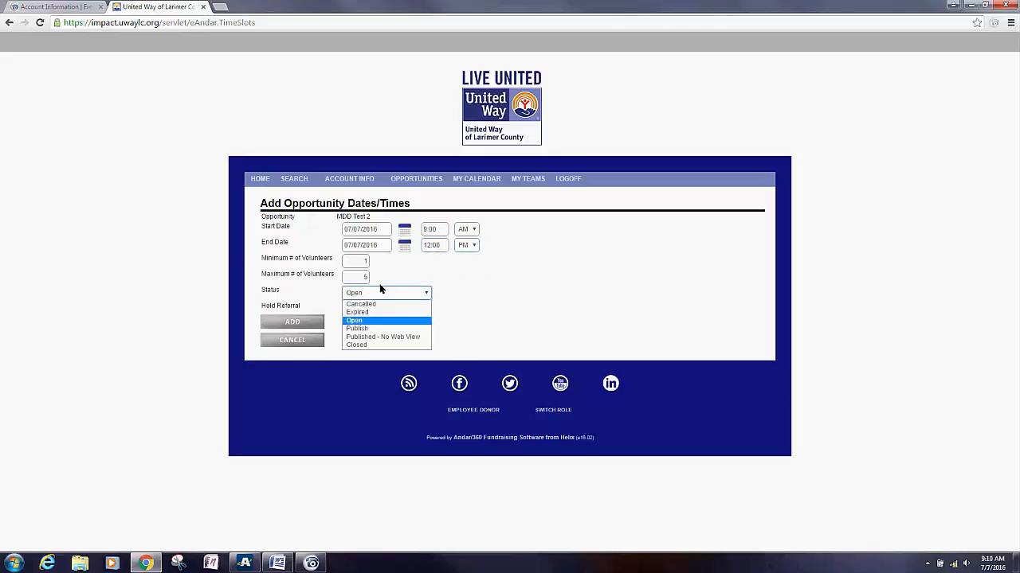
pyautogui.click(370, 327)
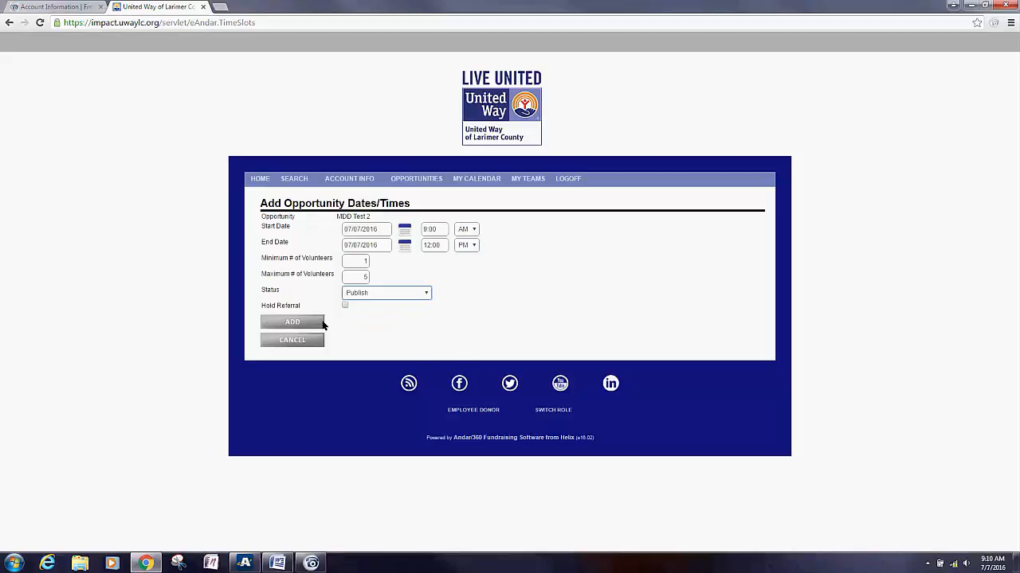
pyautogui.click(308, 322)
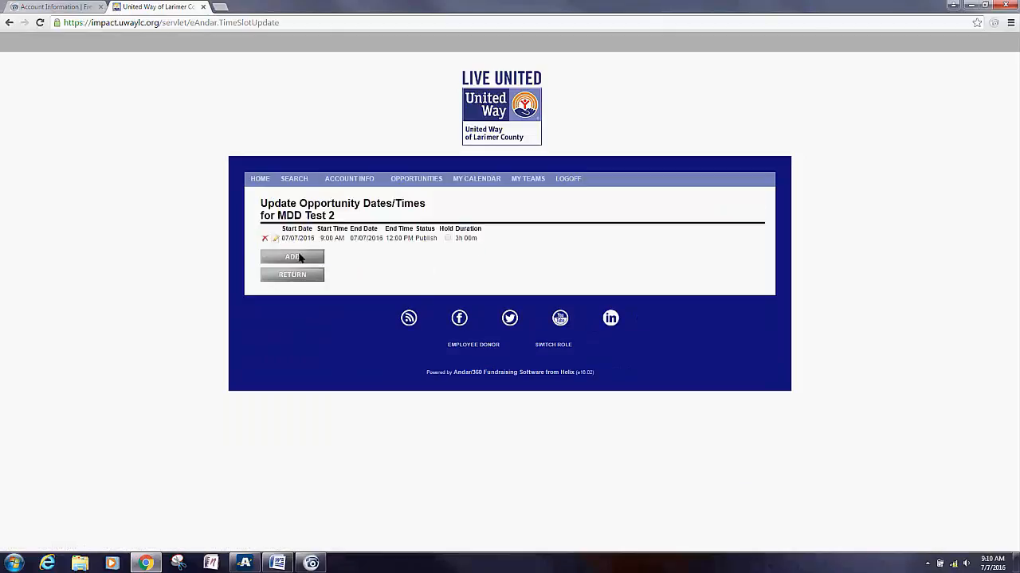
pyautogui.click(299, 257)
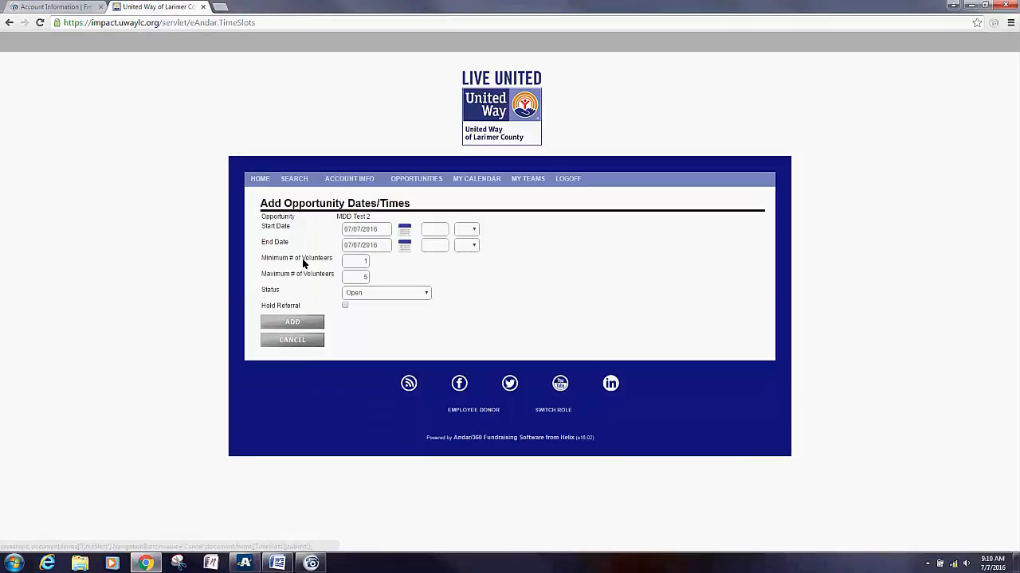
# Step: Change the new slot's start and end dates to 07/08/2016
pyautogui.click(364, 229)
pyautogui.press('BackSpace')
pyautogui.press('BackSpace')
pyautogui.write('8/')
pyautogui.click(360, 248)
pyautogui.press('BackSpace')
pyautogui.write('8')
# Step: Set the slot's time to 9:00 AM through 12:00 PM
pyautogui.click(430, 232)
pyautogui.write('9:00')
pyautogui.click(470, 238)
pyautogui.click(469, 249)
pyautogui.click(439, 247)
pyautogui.write('12')
pyautogui.click(438, 259)
pyautogui.click(465, 245)
pyautogui.click(466, 273)
# Step: Set the slot status to Publish, add it, and return to the Opportunities list
pyautogui.click(361, 293)
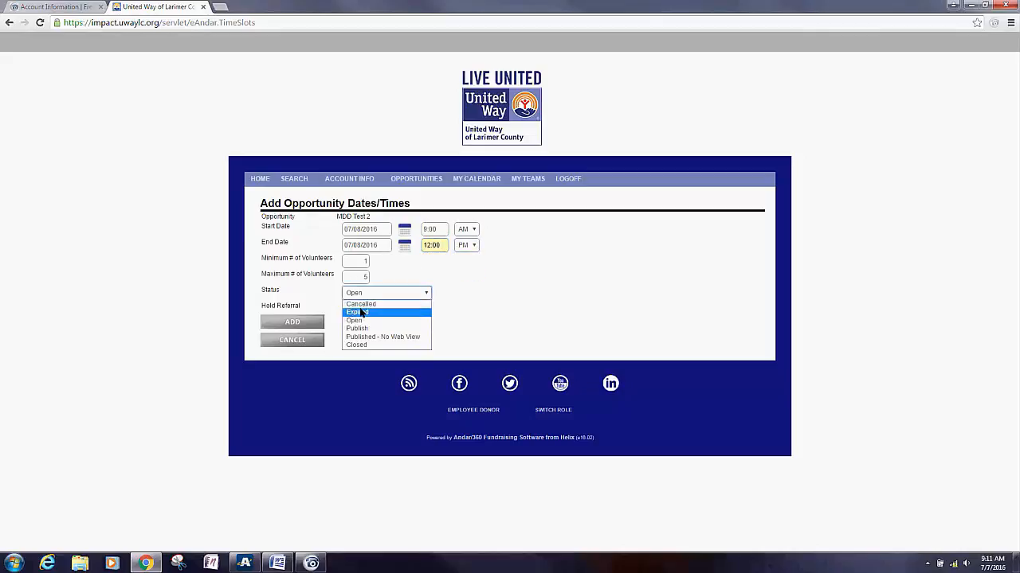
pyautogui.click(358, 327)
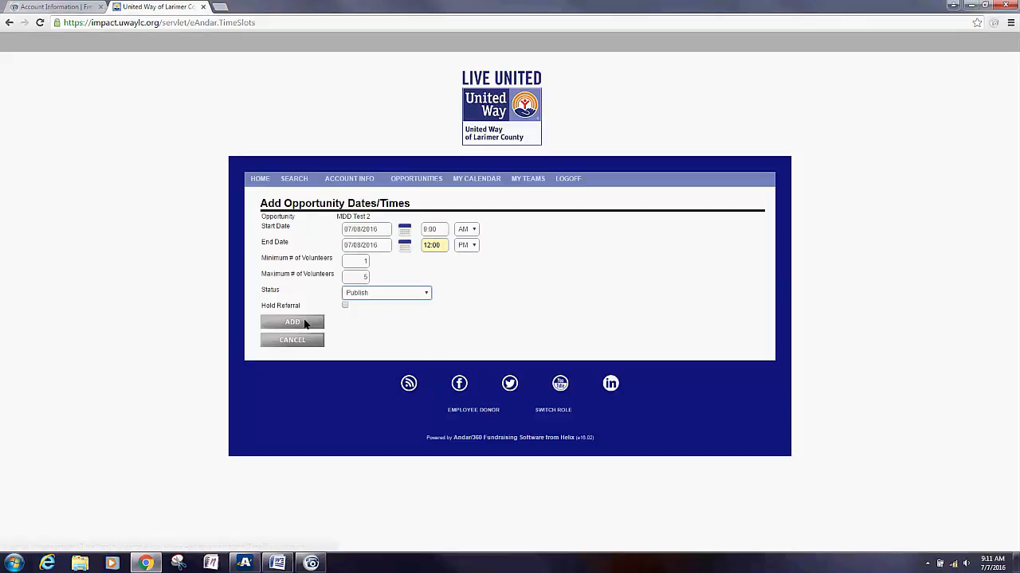
pyautogui.click(306, 322)
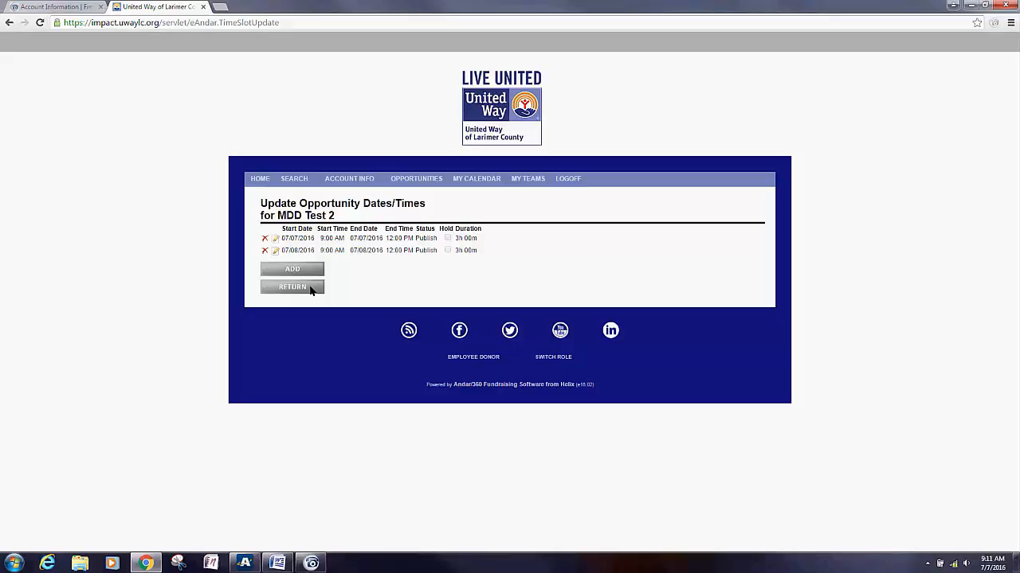
pyautogui.click(310, 290)
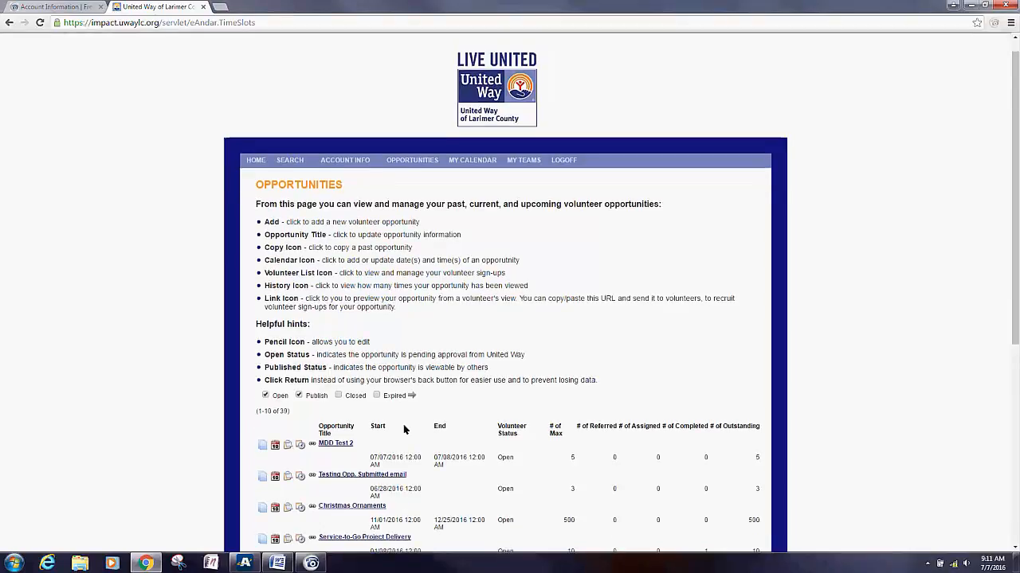
# Step: Open the Coloring Books opportunity's form, with 500 maximum and 2 referred volunteers
pyautogui.scroll(-1, 404, 430)
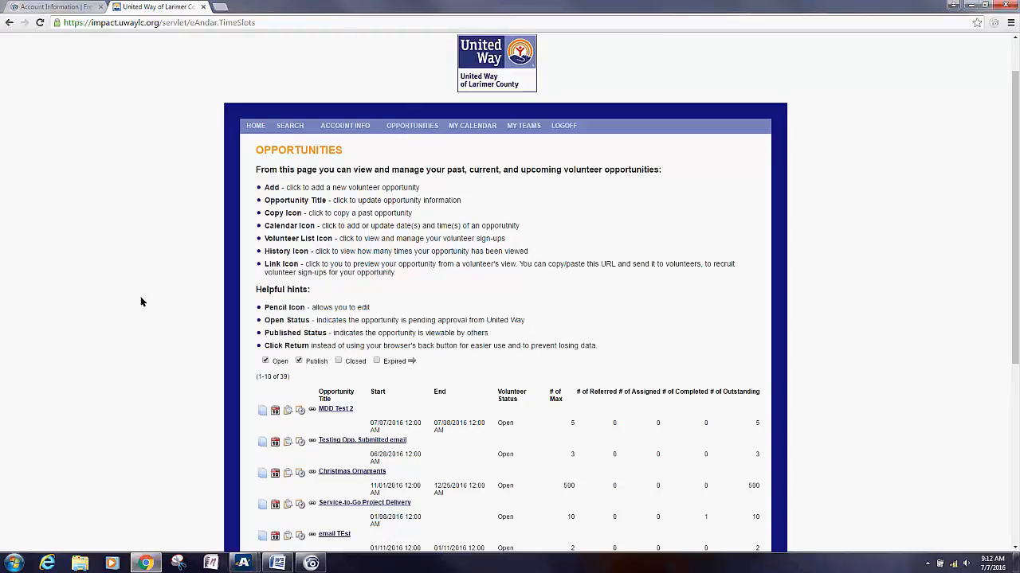
pyautogui.scroll(-3, 140, 296)
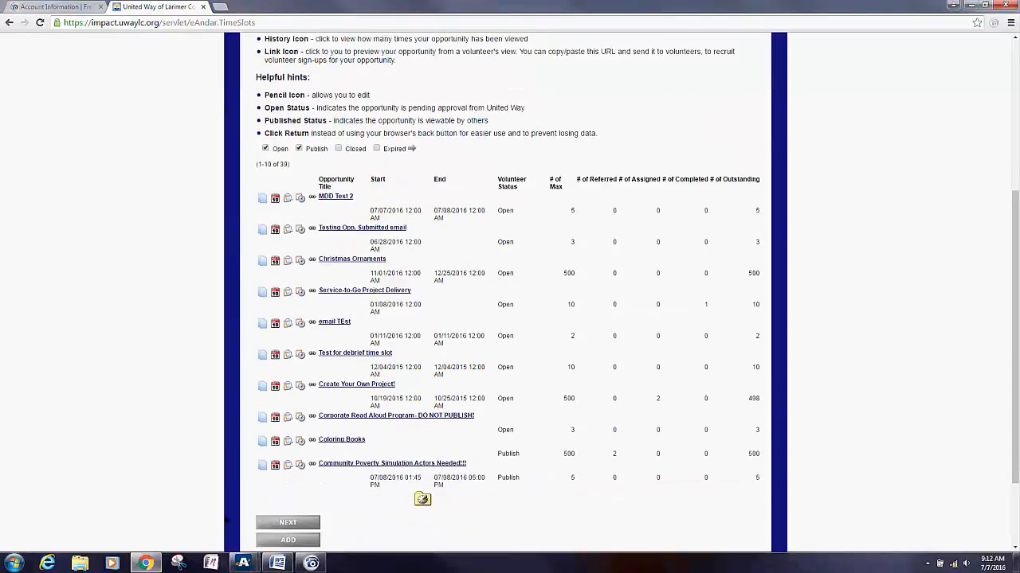
pyautogui.click(288, 563)
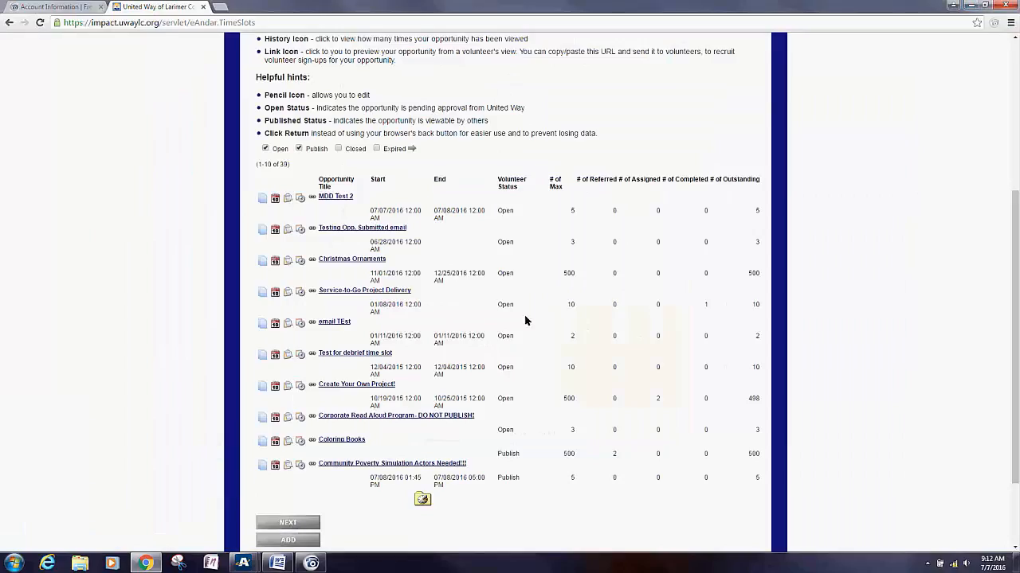
pyautogui.click(336, 442)
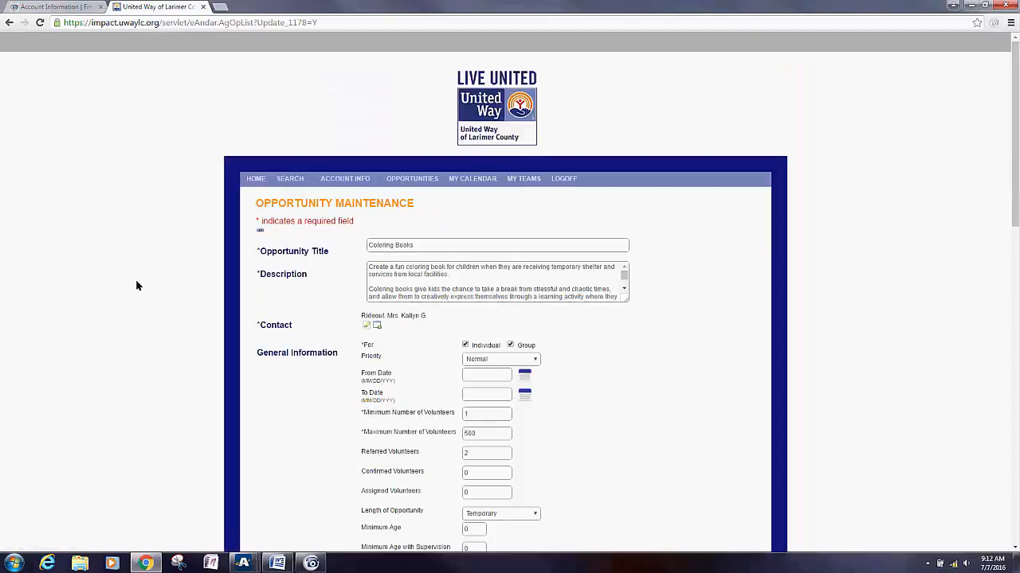
# Step: Cancel out of Coloring Books unsaved and show its two volunteers, one Referred, one Accepted
pyautogui.scroll(-12, 111, 294)
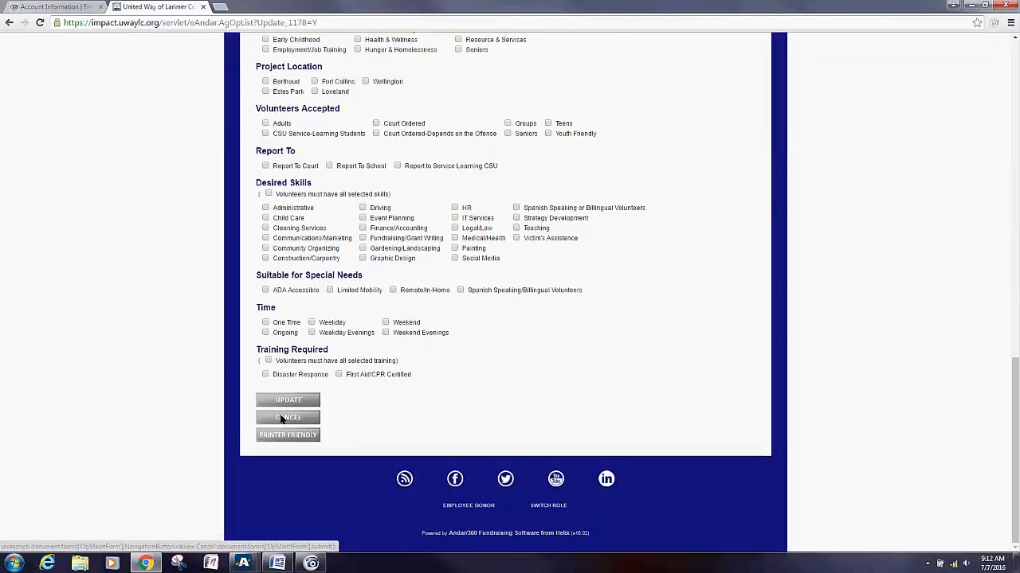
pyautogui.click(281, 419)
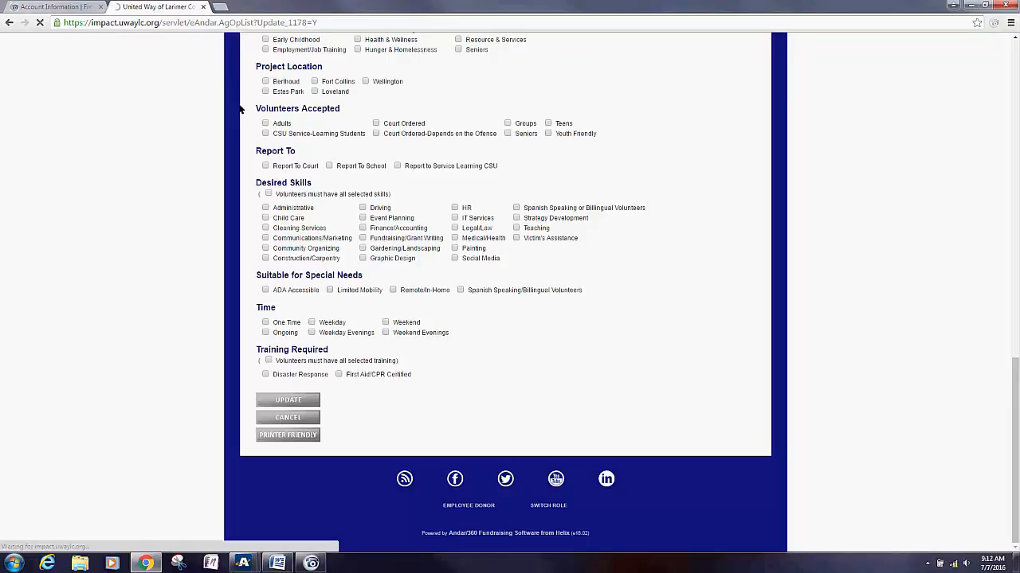
pyautogui.scroll(-5, 216, 263)
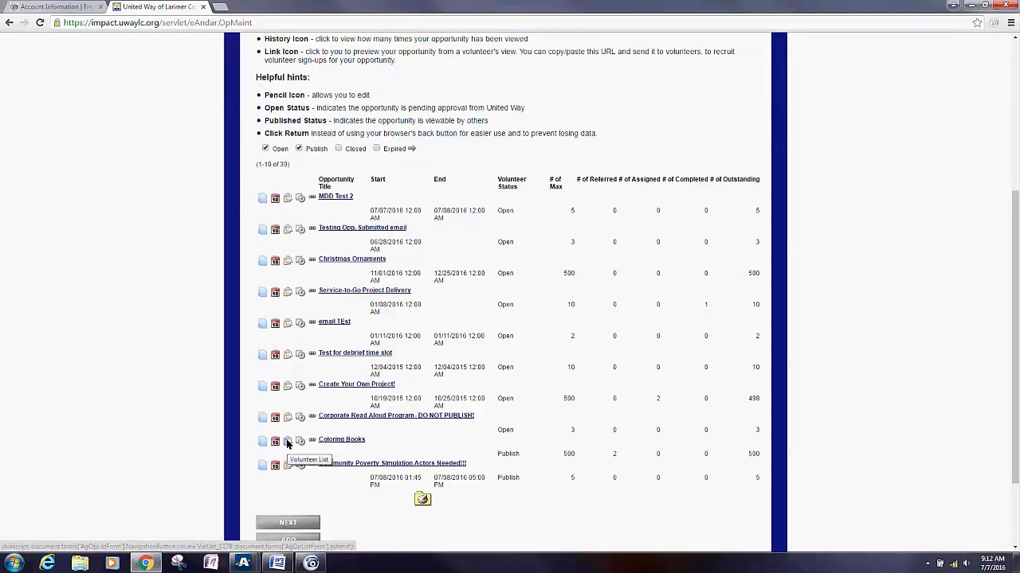
pyautogui.click(287, 443)
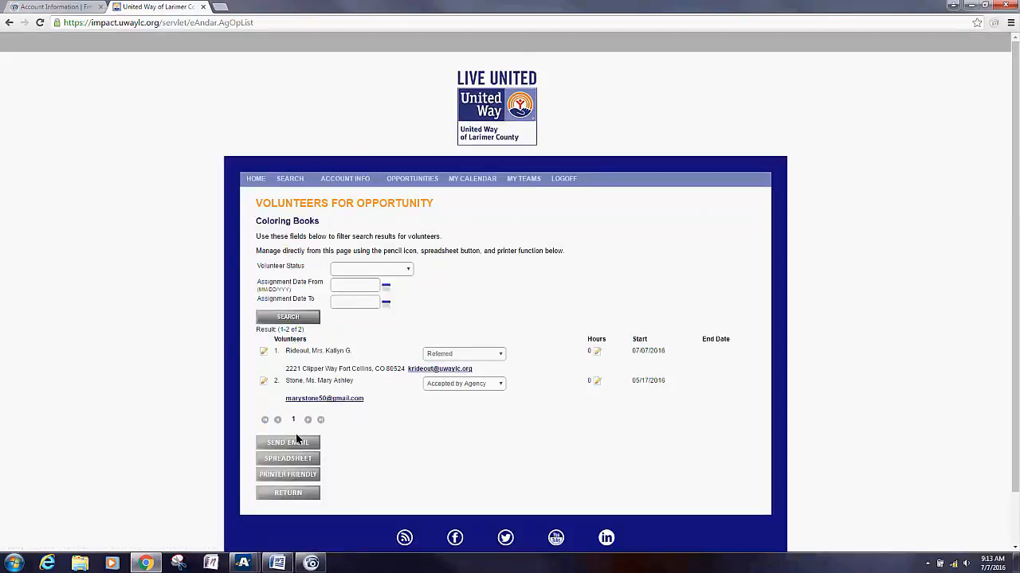
# Step: Set the first Coloring Books volunteer to Accepted by Agency and start an e-mail to them
pyautogui.click(501, 357)
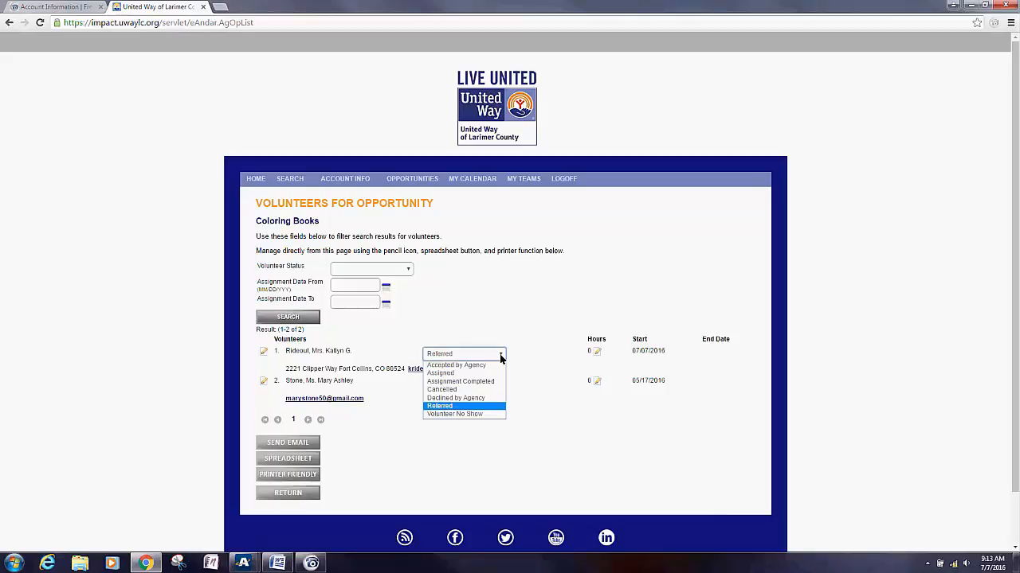
pyautogui.click(456, 365)
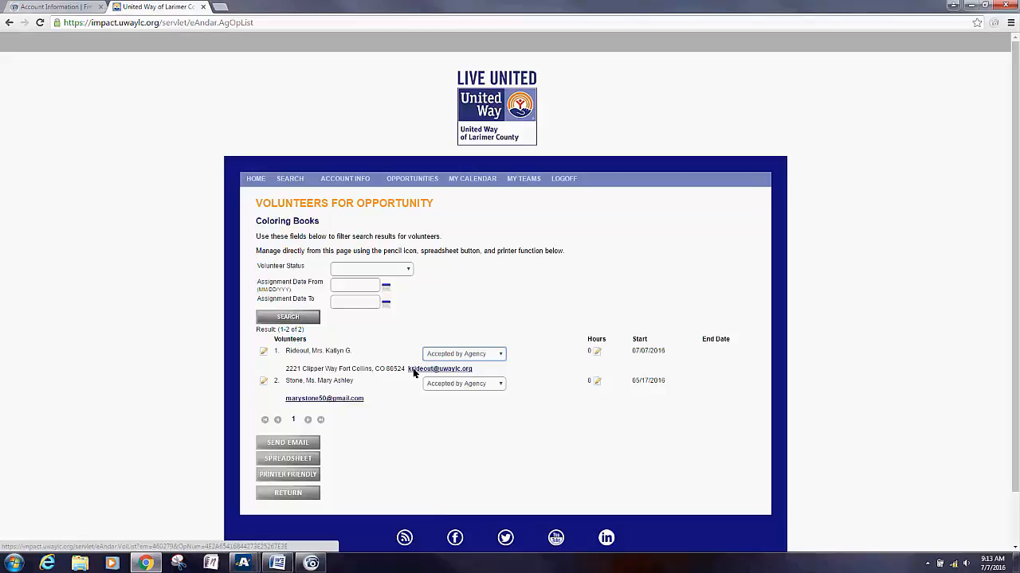
pyautogui.click(414, 372)
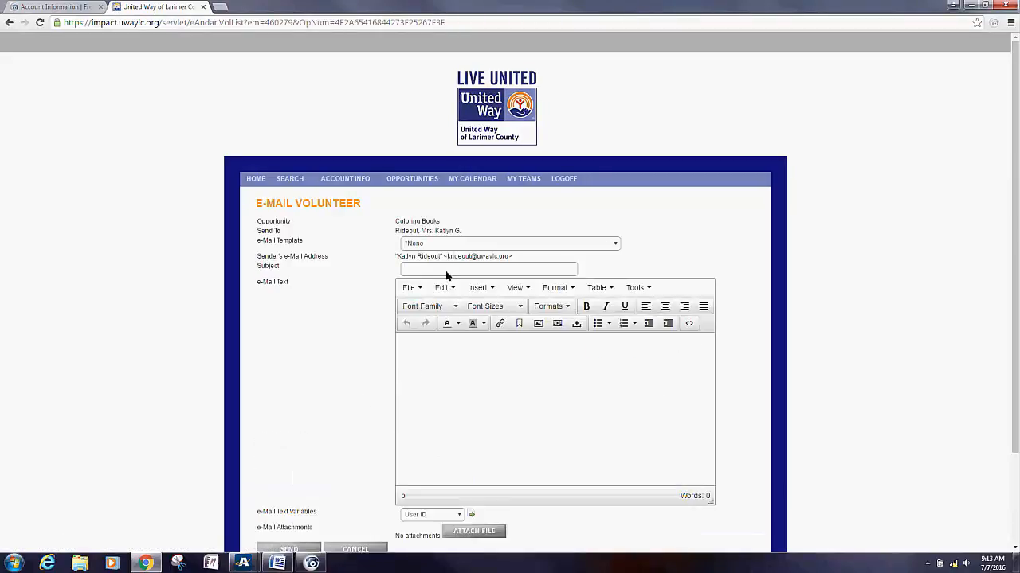
# Step: Cancel the unsent e-mail, returning to the Coloring Books list with both volunteers Accepted by Agency
pyautogui.click(446, 273)
pyautogui.click(462, 341)
pyautogui.scroll(-2, 462, 342)
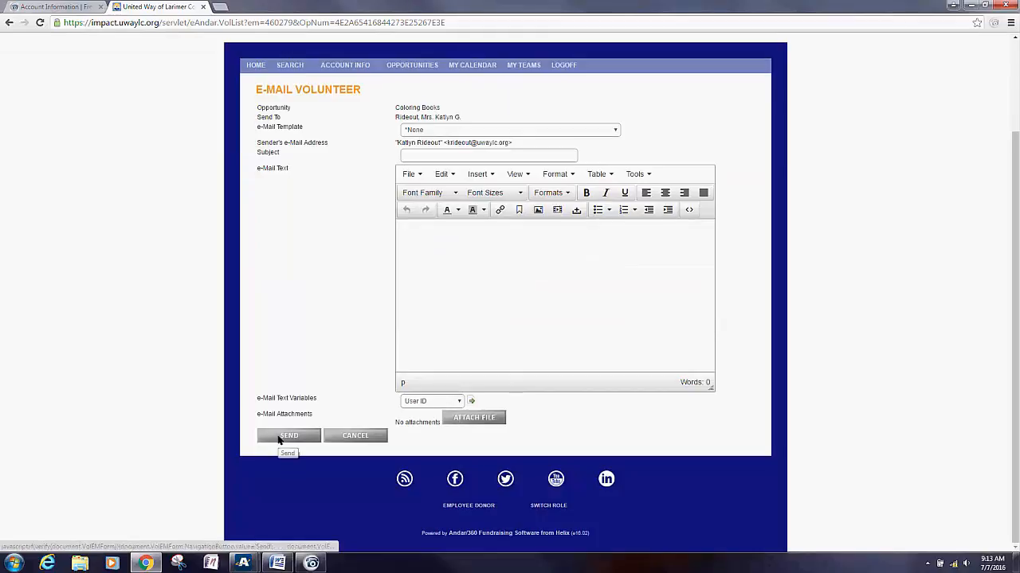
pyautogui.click(375, 438)
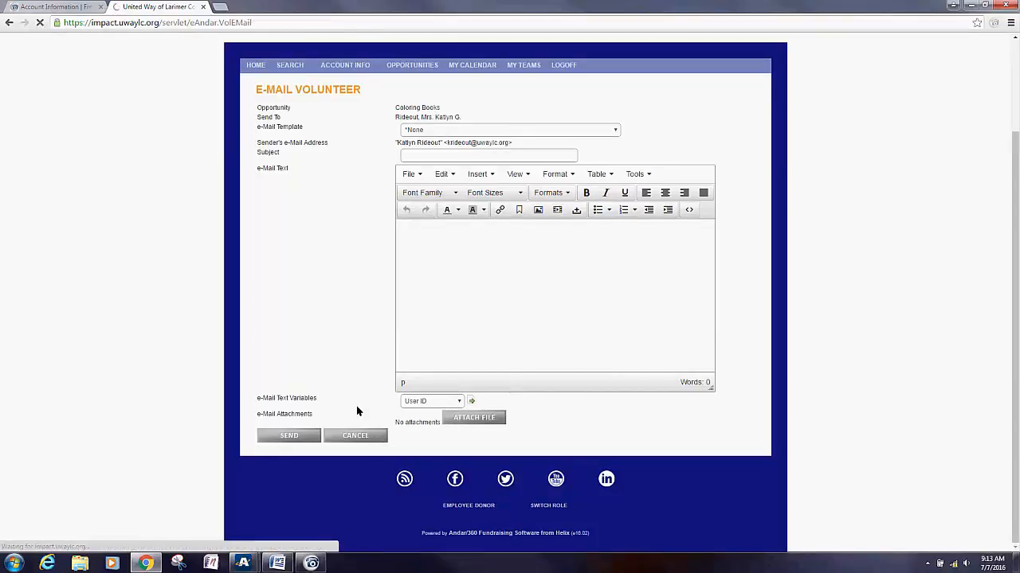
pyautogui.scroll(-1, 366, 344)
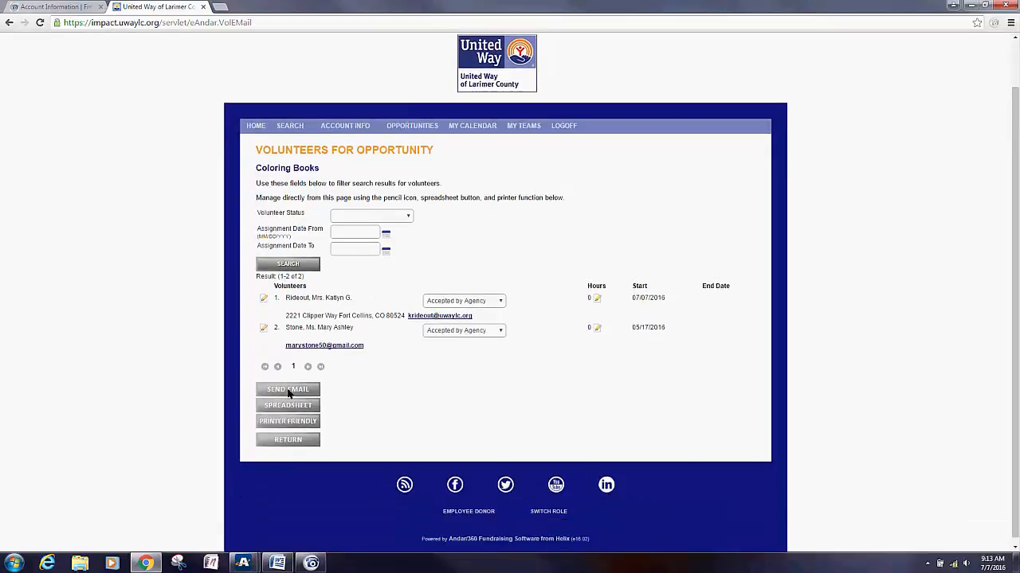
# Step: Cancel the group e-mail and download the roster as the spreadsheet VolList (3).csv
pyautogui.click(287, 390)
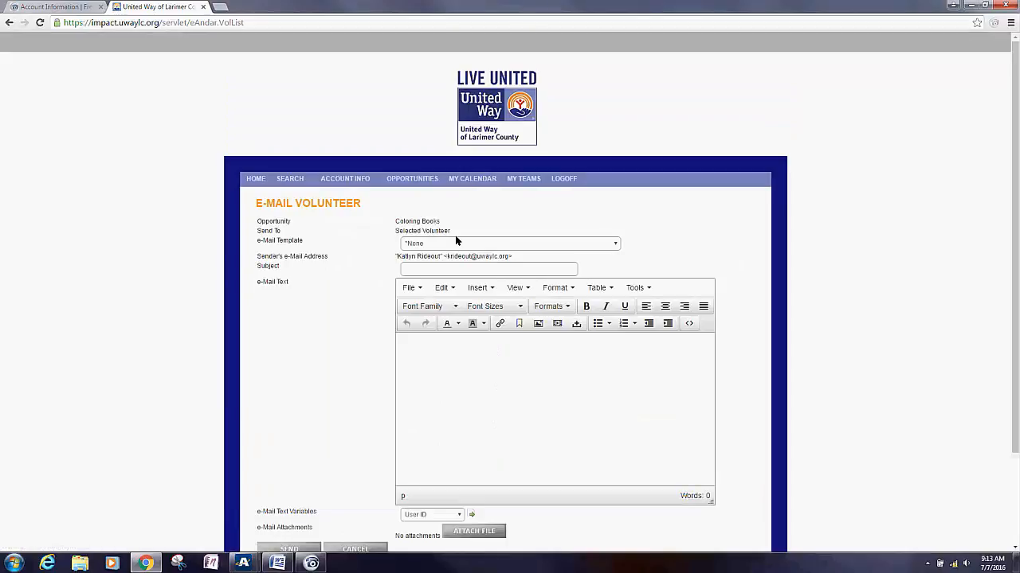
pyautogui.scroll(-2, 311, 466)
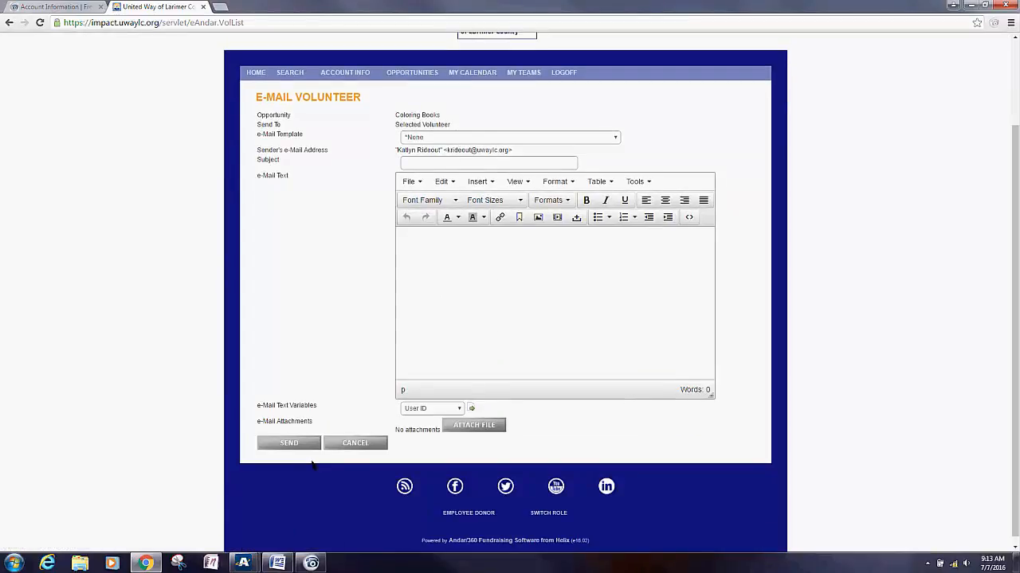
pyautogui.click(351, 443)
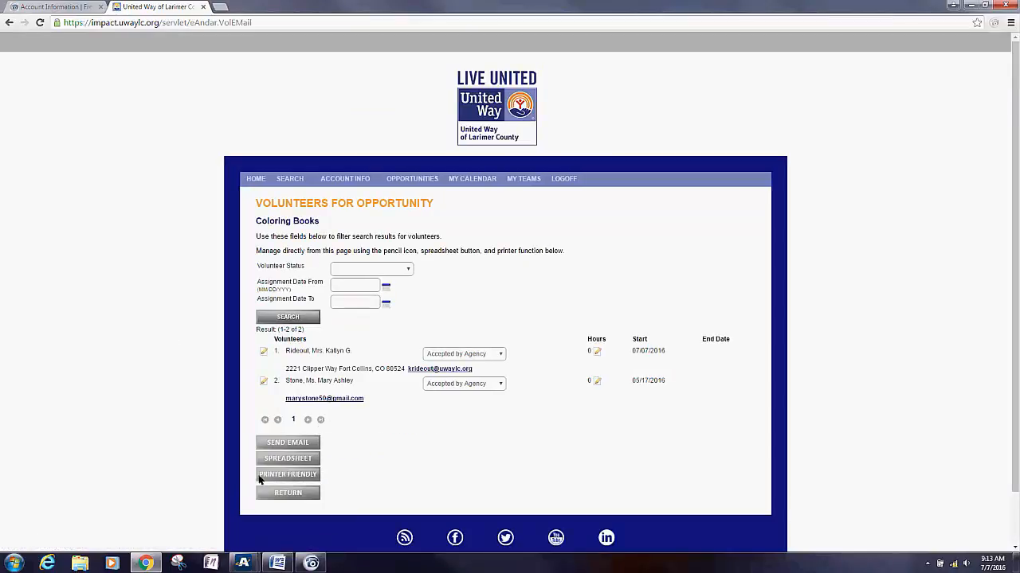
pyautogui.click(281, 460)
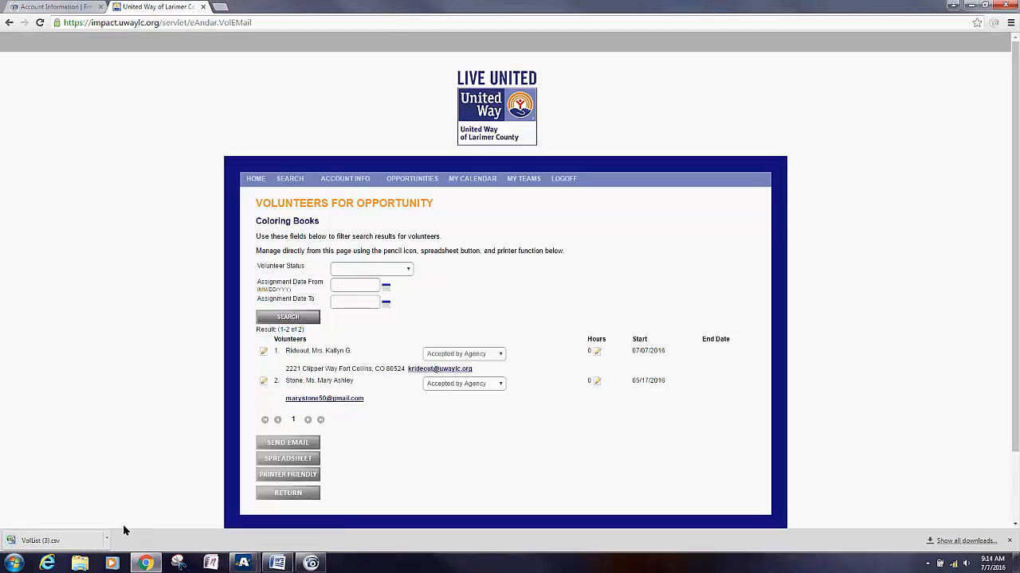
# Step: Open VolList (3).csv in Excel, select both e-mail addresses in P2:P3, then minimize Excel
pyautogui.click(109, 541)
pyautogui.click(121, 472)
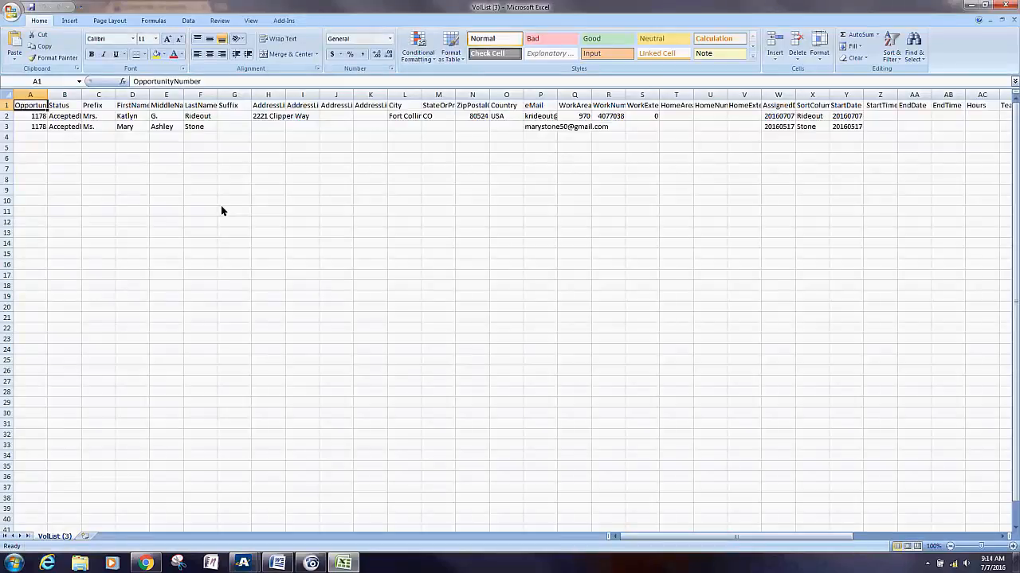
pyautogui.moveTo(540, 117); pyautogui.dragTo(543, 129)
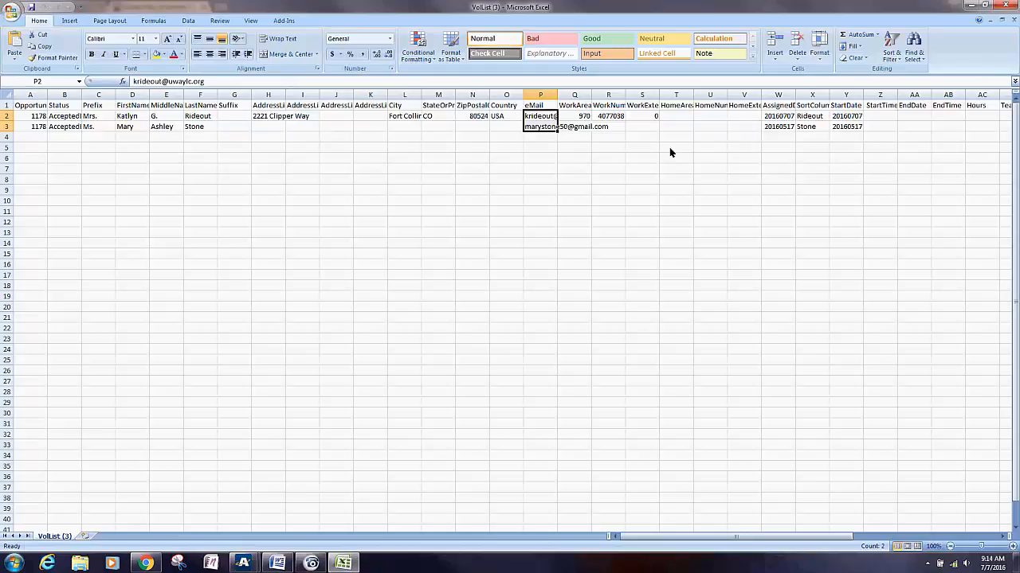
pyautogui.click(969, 5)
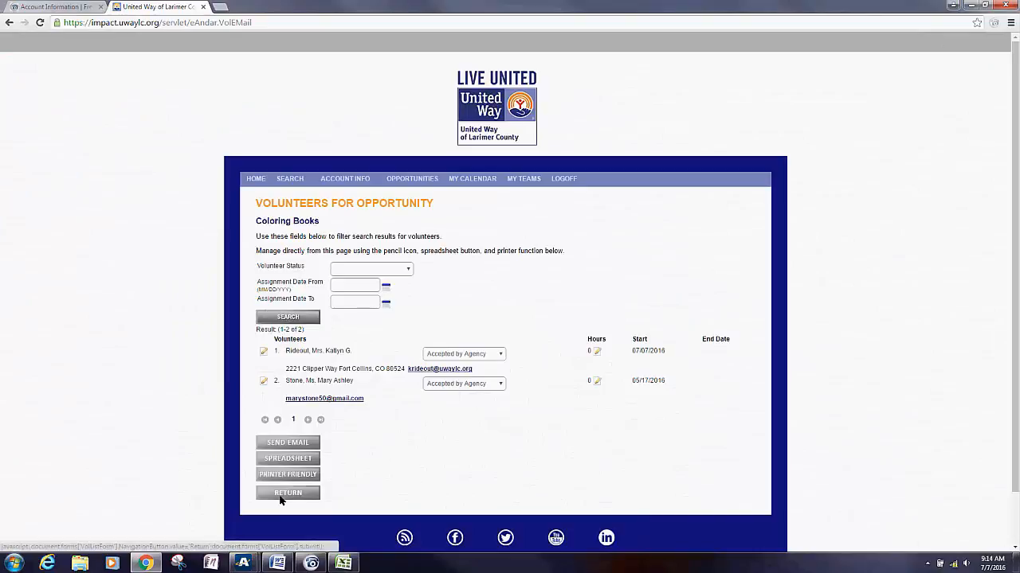
pyautogui.click(283, 499)
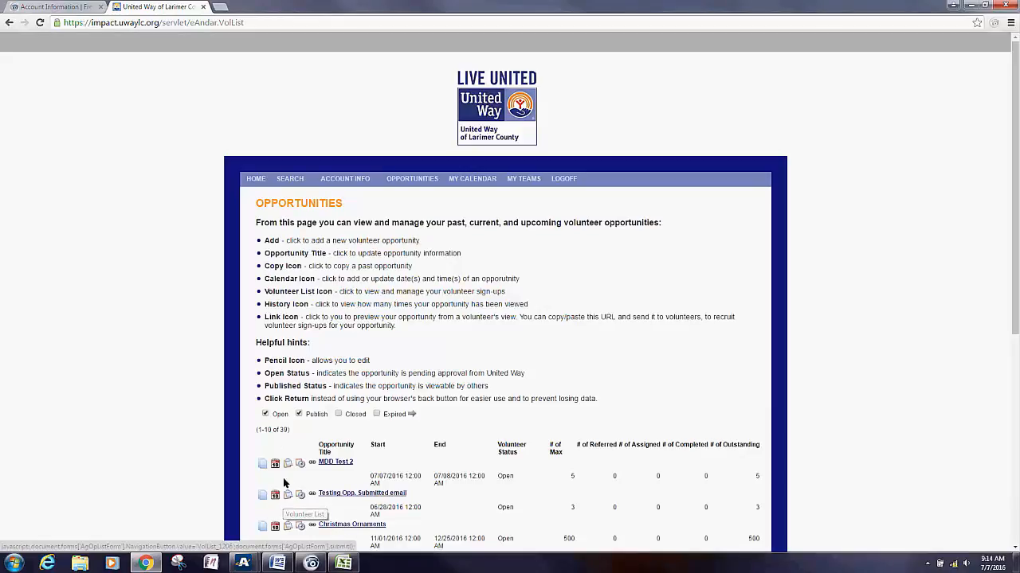
pyautogui.scroll(-3, 279, 486)
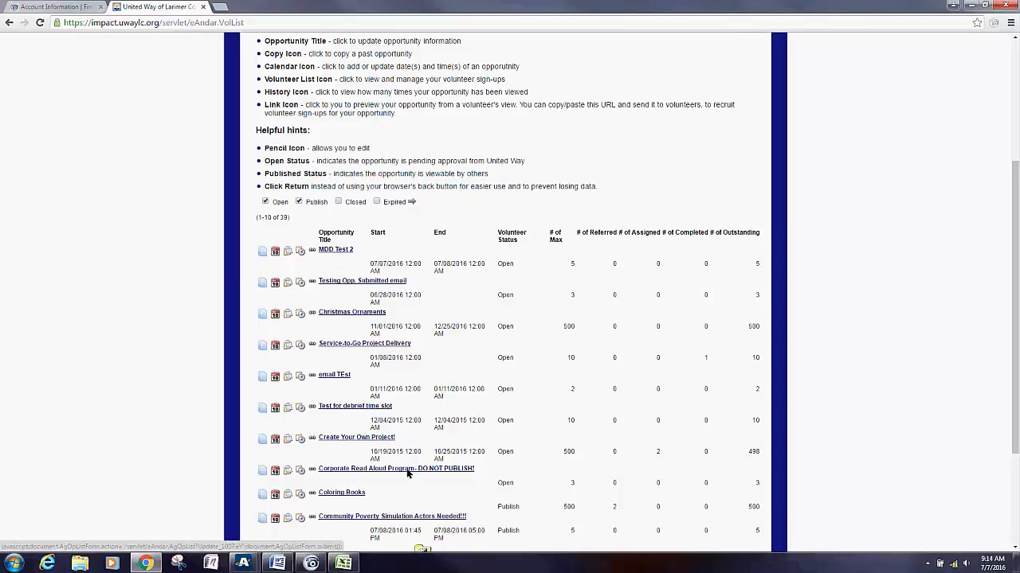
pyautogui.scroll(-1, 368, 442)
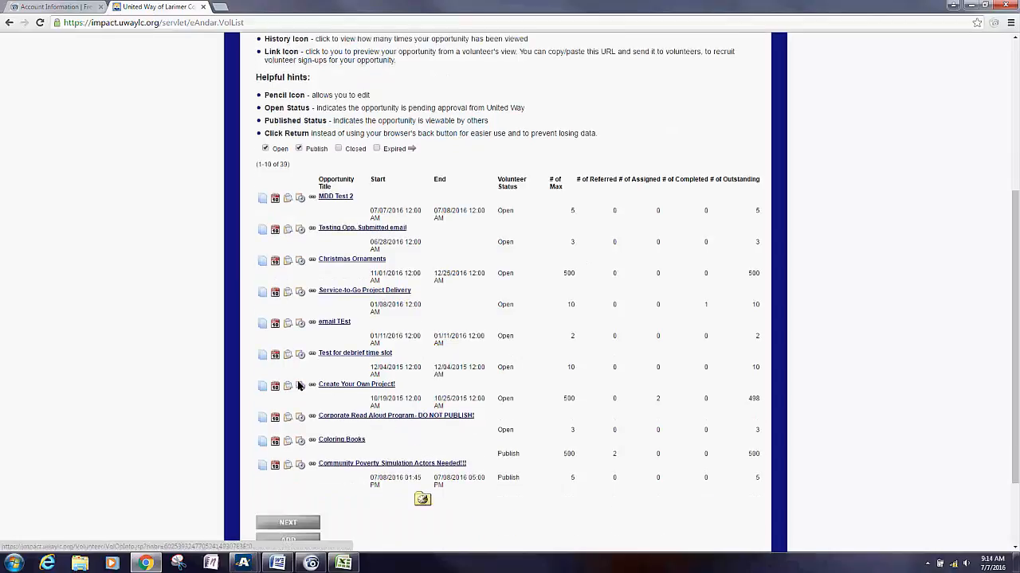
pyautogui.click(287, 442)
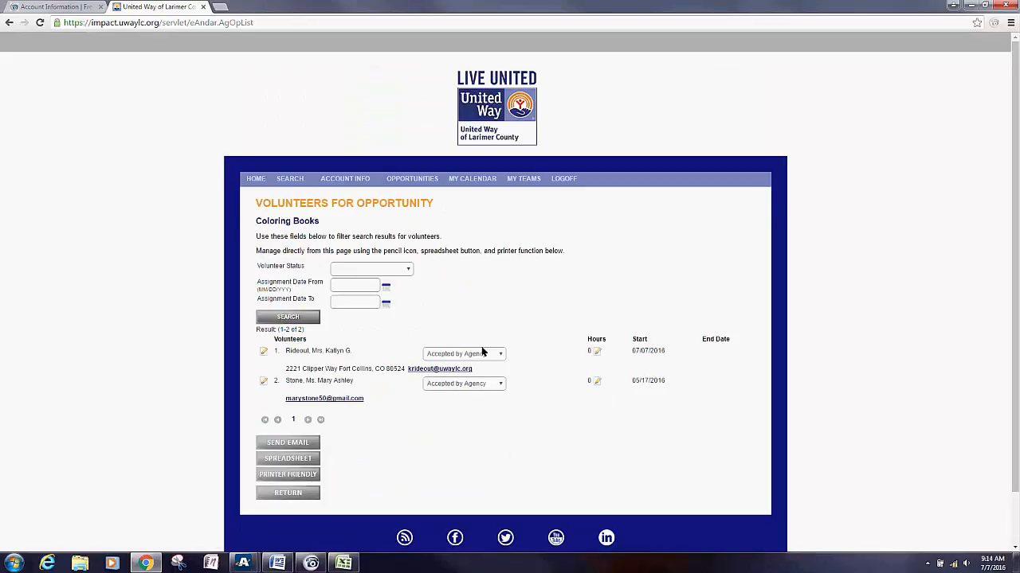
# Step: Set the first Coloring Books volunteer to Cancelled with reason Already Filled
pyautogui.click(493, 357)
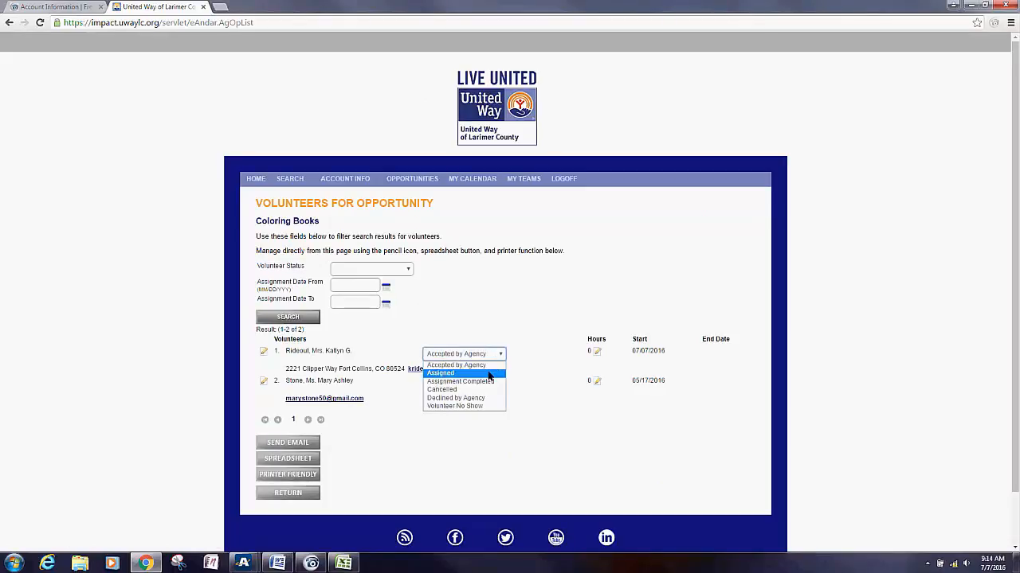
pyautogui.click(450, 389)
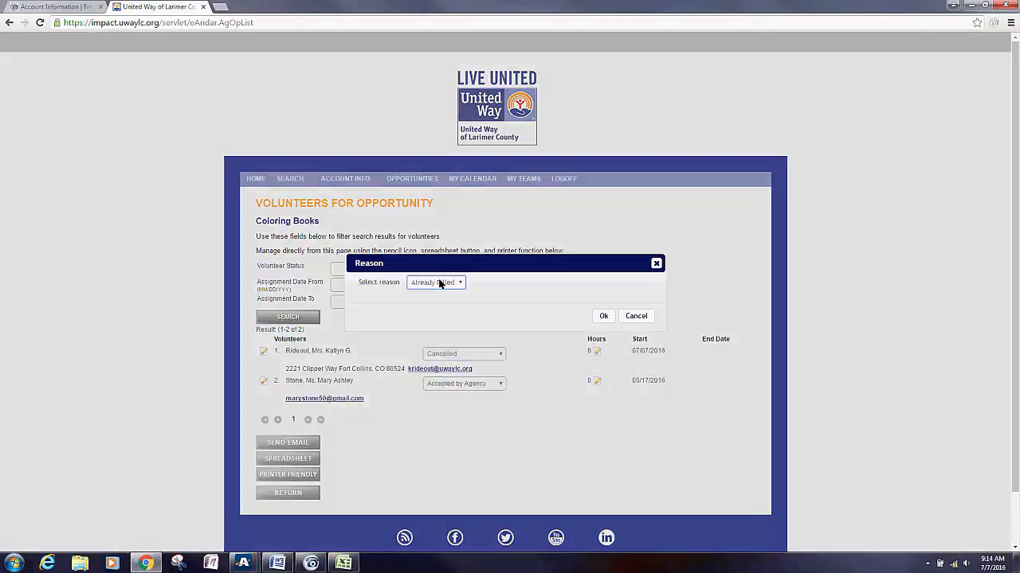
pyautogui.click(439, 284)
pyautogui.click(443, 294)
pyautogui.click(602, 317)
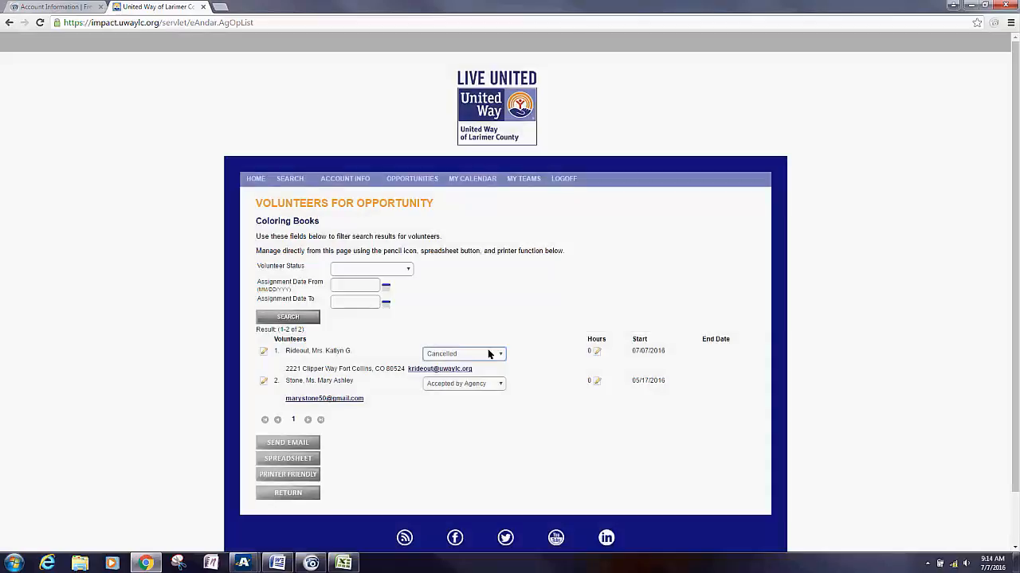
pyautogui.click(464, 353)
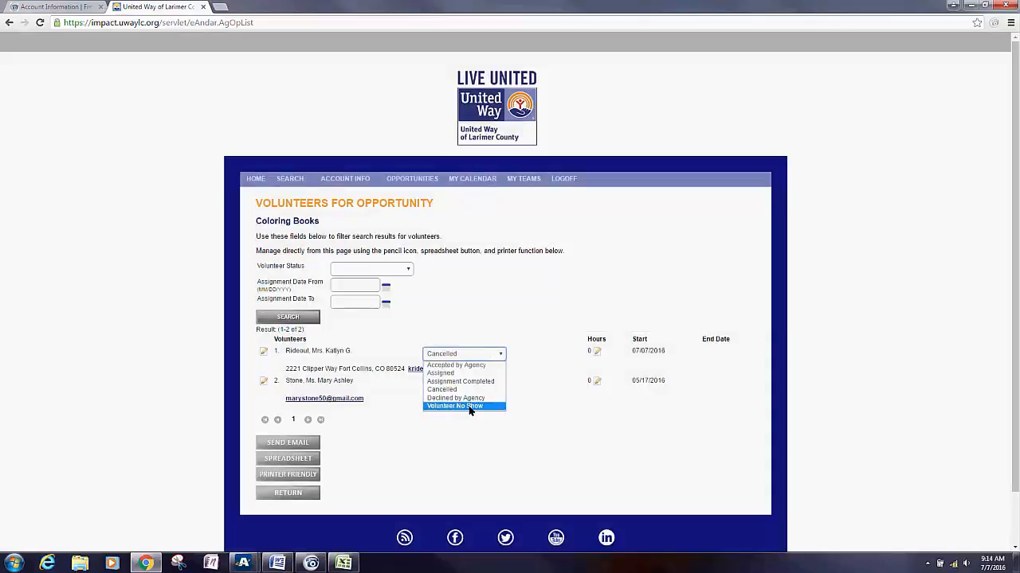
pyautogui.click(510, 331)
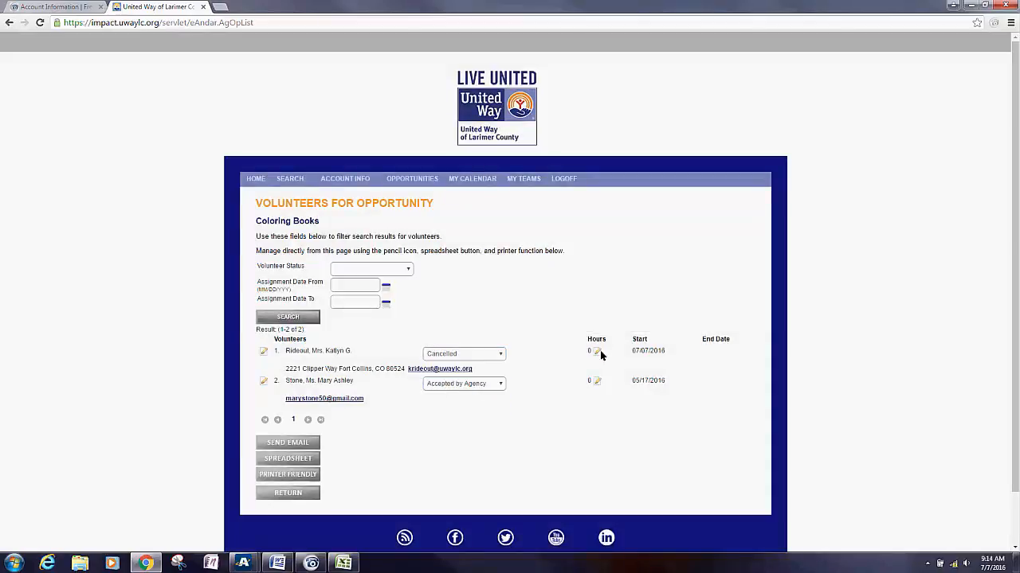
# Step: Log 6 hours dated 07/07/2016 for the cancelled volunteer, then return to Opportunities
pyautogui.click(594, 353)
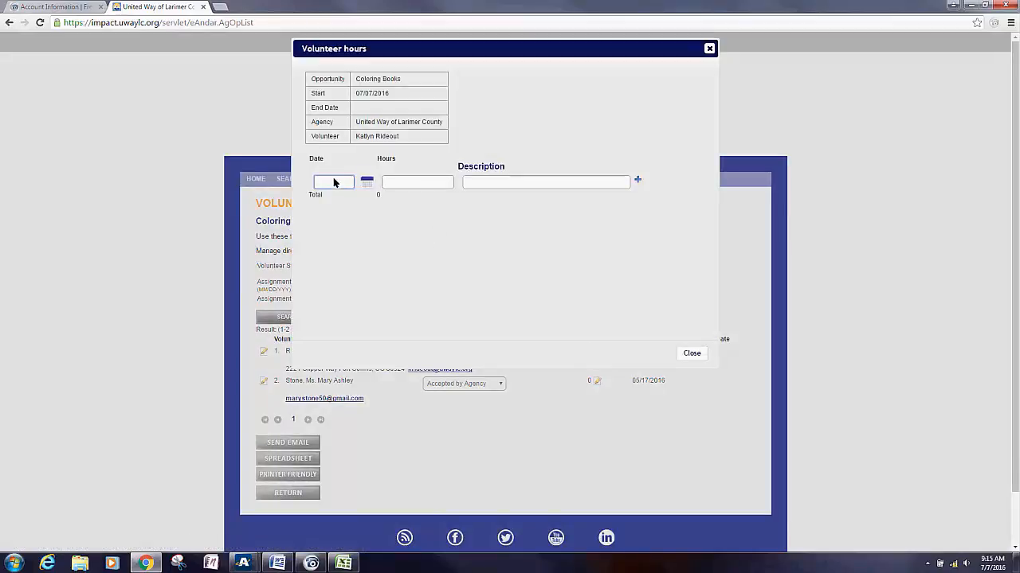
pyautogui.write('7/7/2016')
pyautogui.click(391, 181)
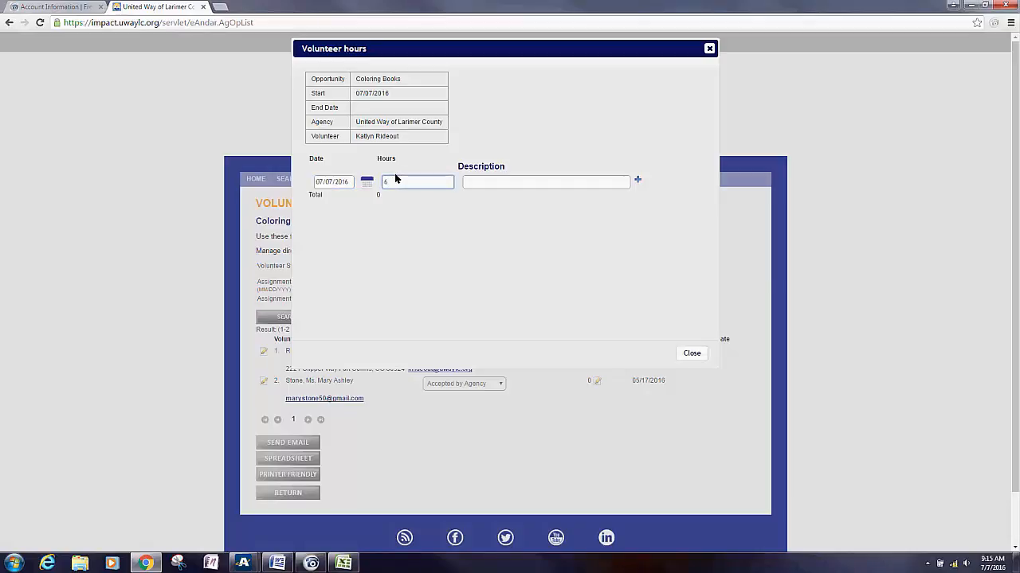
pyautogui.click(637, 182)
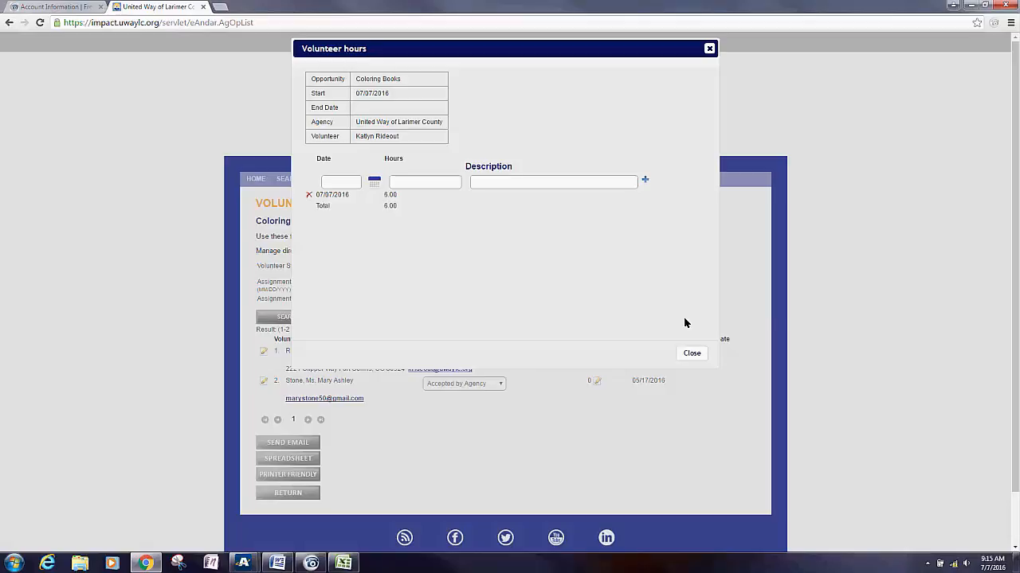
pyautogui.click(682, 357)
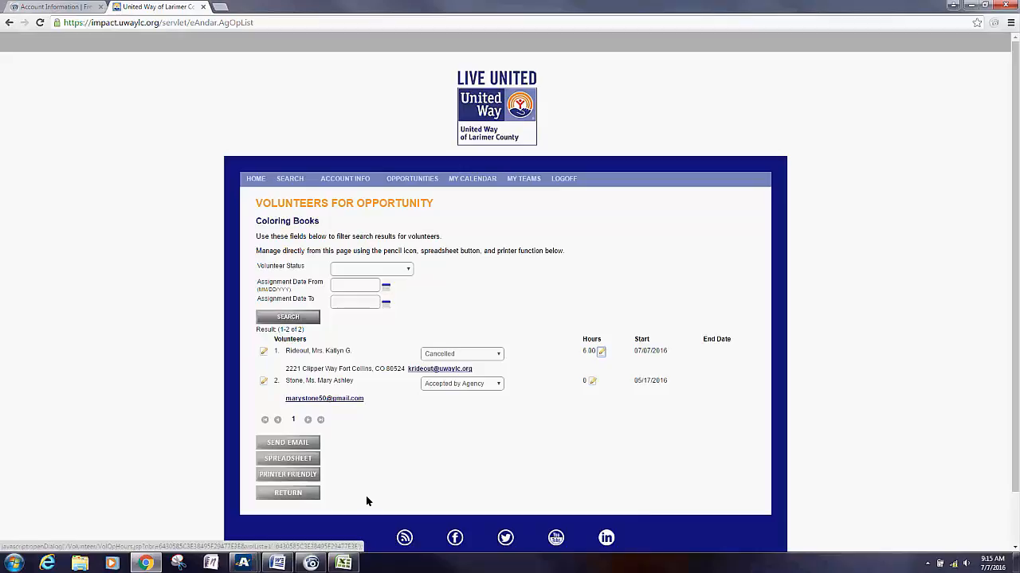
pyautogui.click(311, 499)
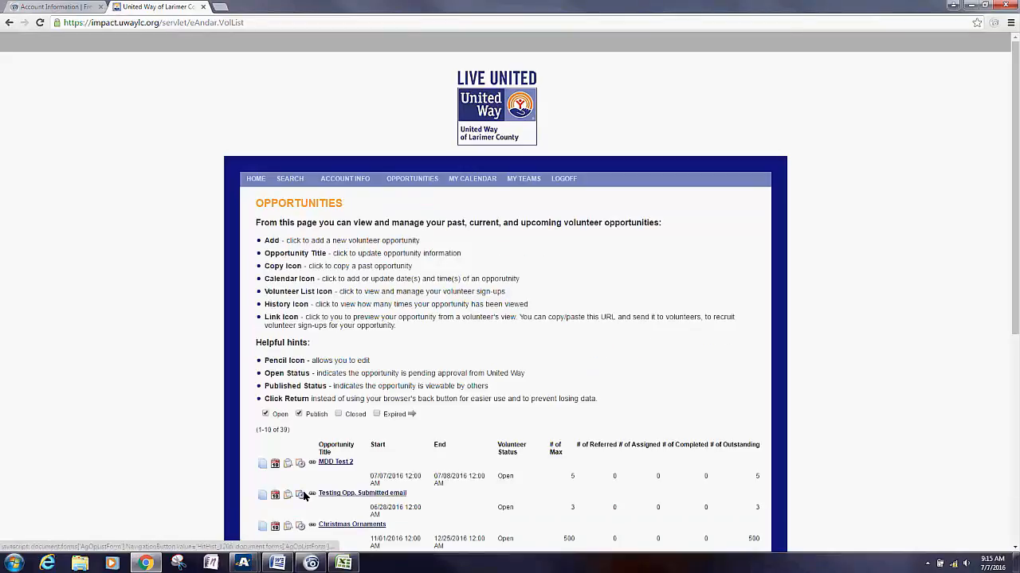
# Step: Scroll to the bottom of the Opportunities list, where MDD Test 2 shows 5 maximum volunteers
pyautogui.scroll(-3, 388, 356)
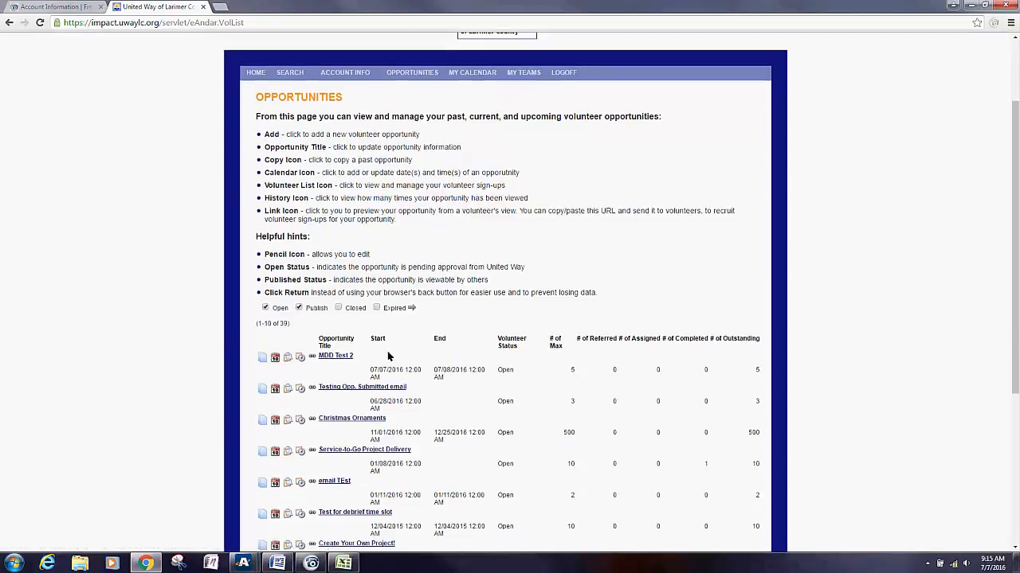
pyautogui.scroll(-2, 388, 356)
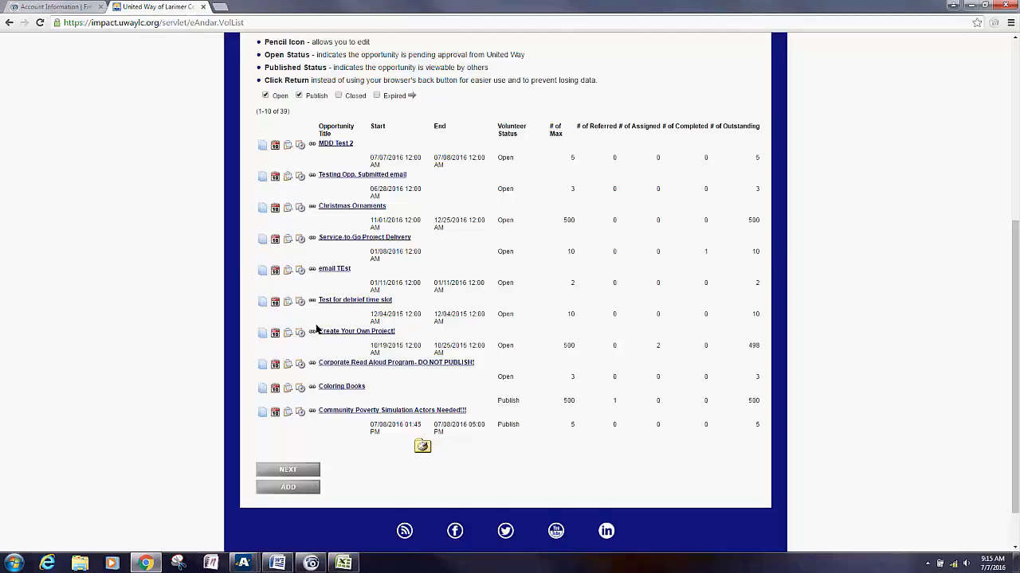
pyautogui.scroll(-1, 287, 323)
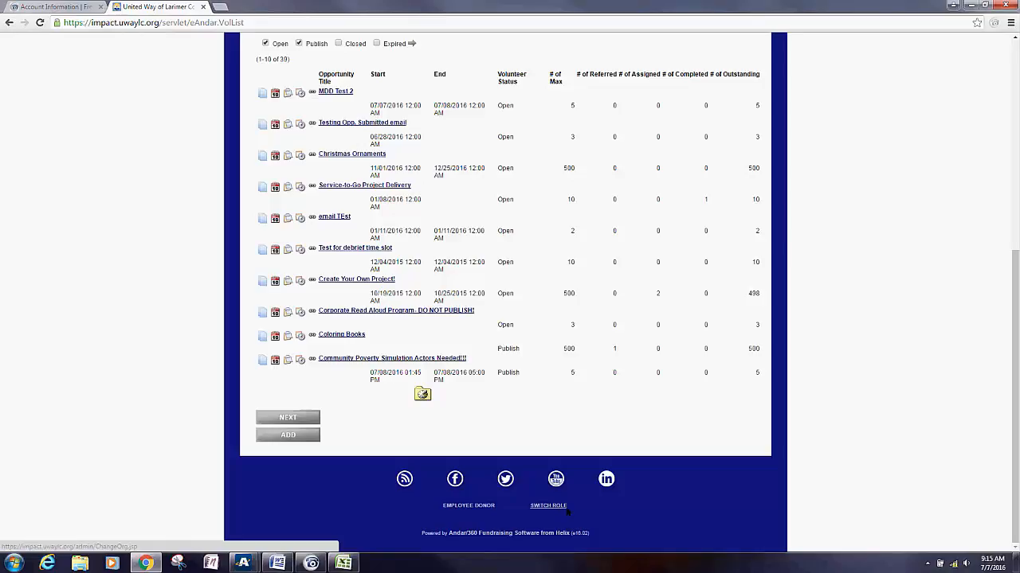
# Step: Switch the role to the Agency Test organization and list its opportunities, led by General Referral
pyautogui.click(565, 511)
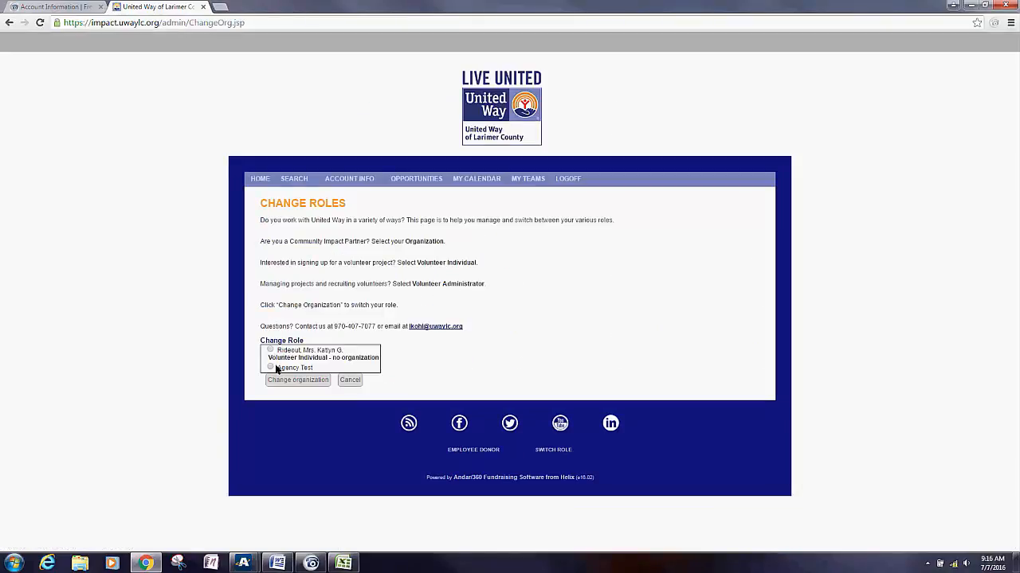
pyautogui.click(274, 368)
pyautogui.click(308, 382)
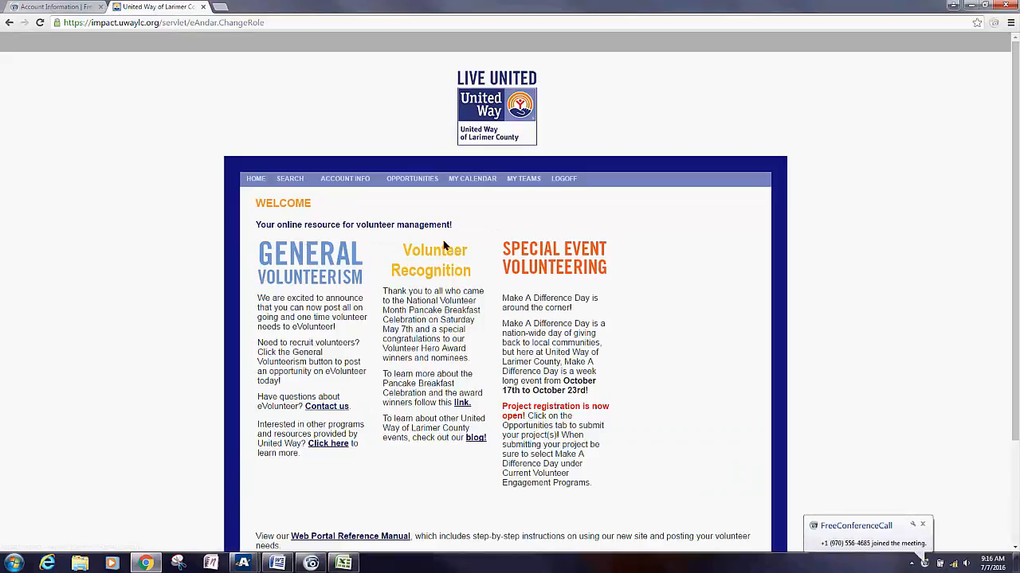
pyautogui.scroll(-3, 420, 227)
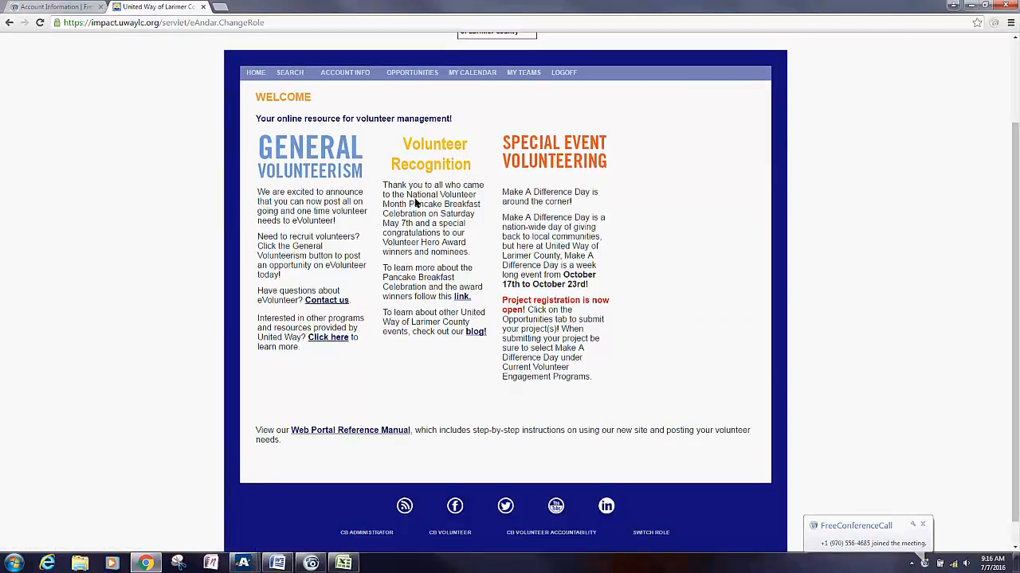
pyautogui.click(397, 74)
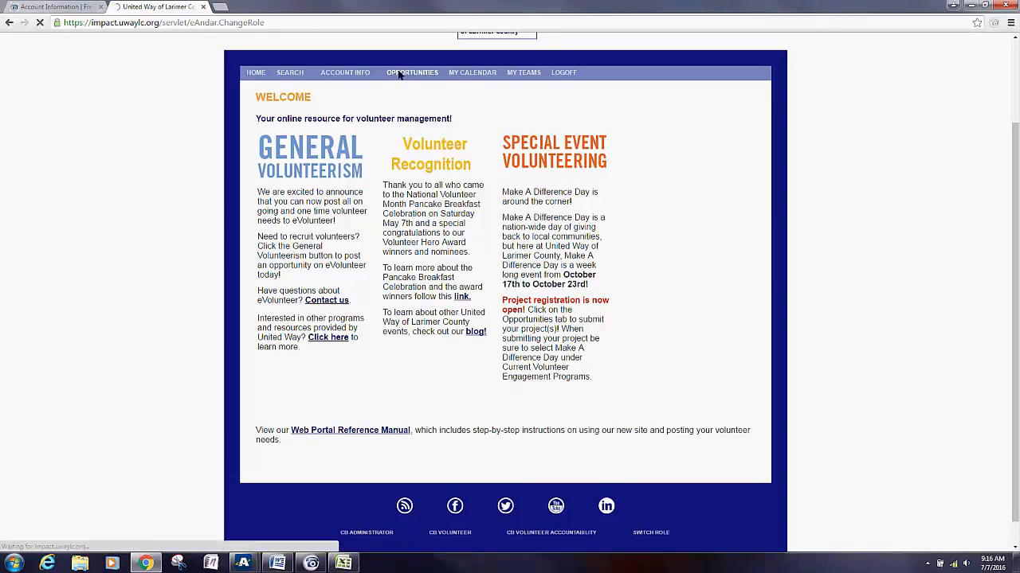
pyautogui.scroll(-3, 154, 320)
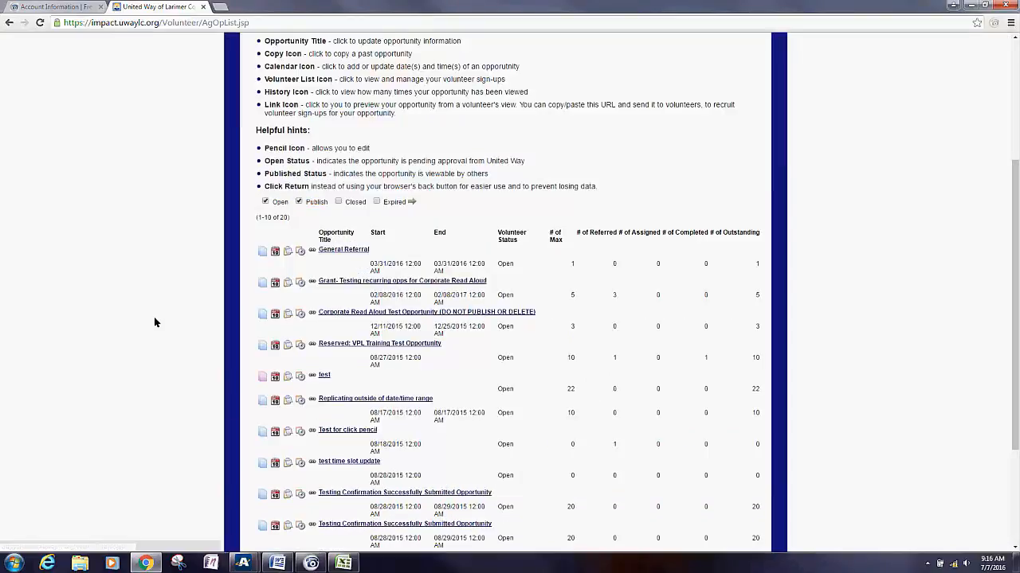
# Step: Open the 'Test for click pencil' opportunity and review the top of its Opportunity Maintenance form
pyautogui.click(347, 431)
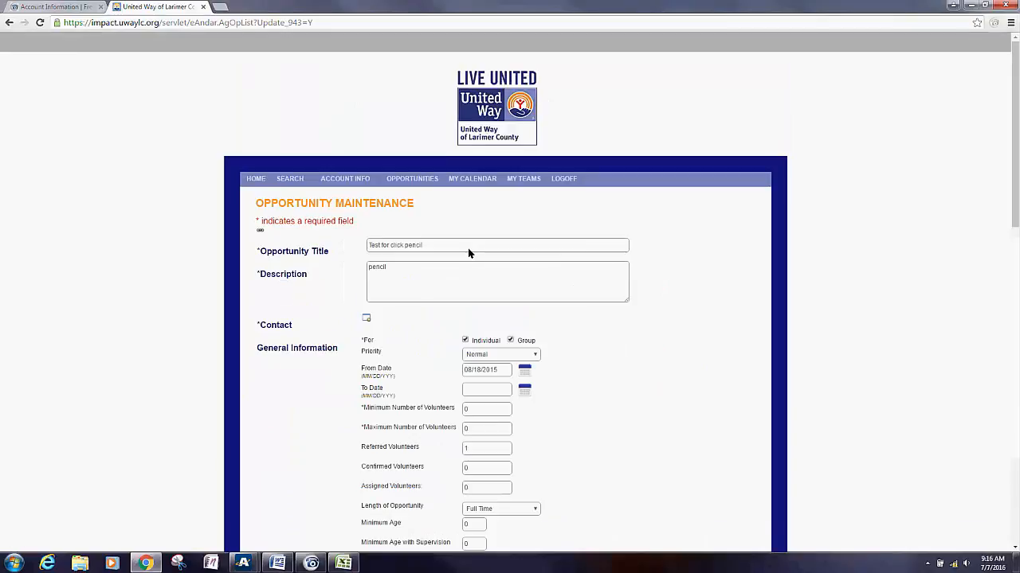
pyautogui.scroll(-2, 478, 271)
pyautogui.scroll(-9, 489, 279)
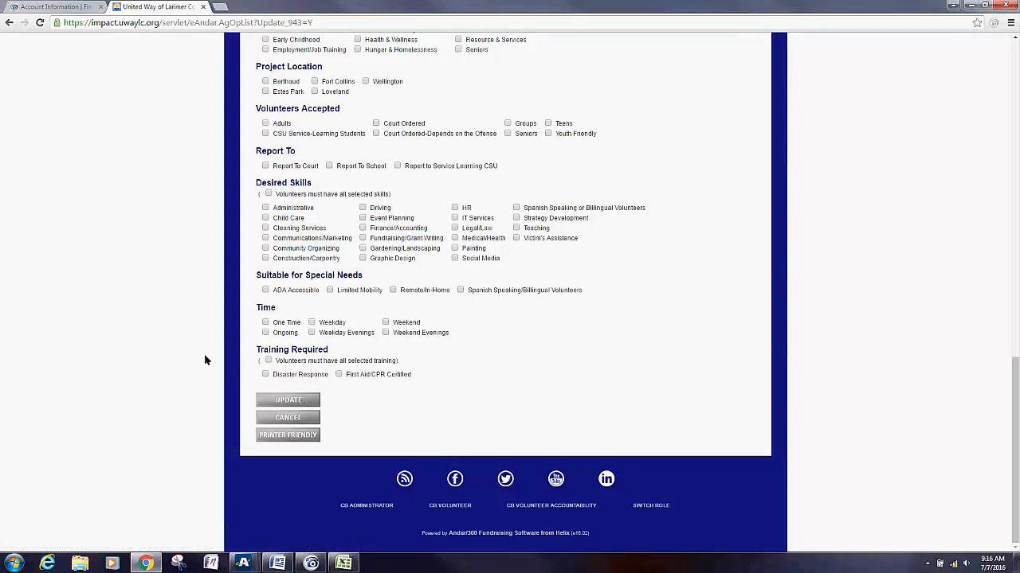
pyautogui.scroll(5, 205, 361)
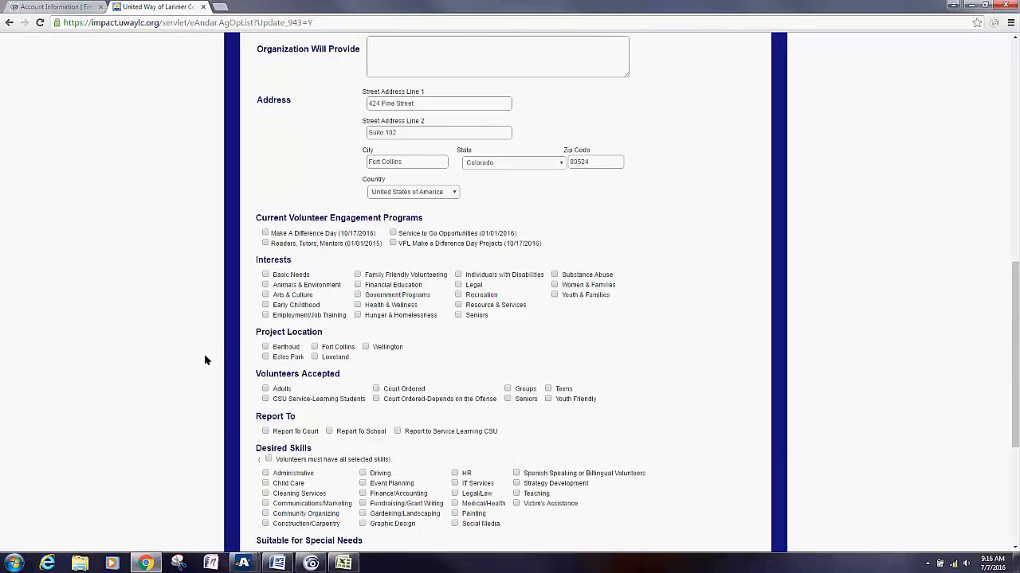
pyautogui.scroll(2, 204, 360)
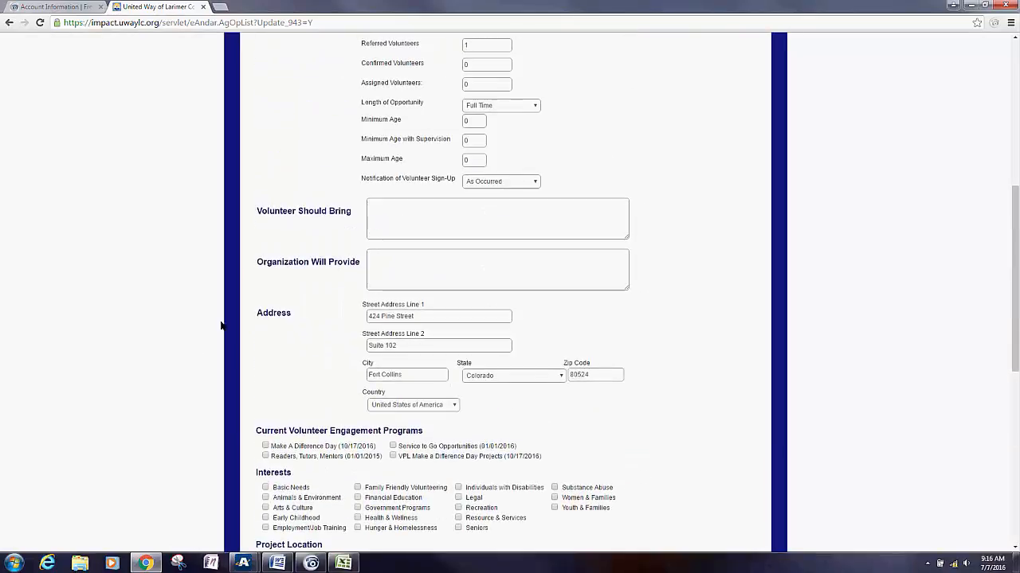
pyautogui.scroll(1, 219, 325)
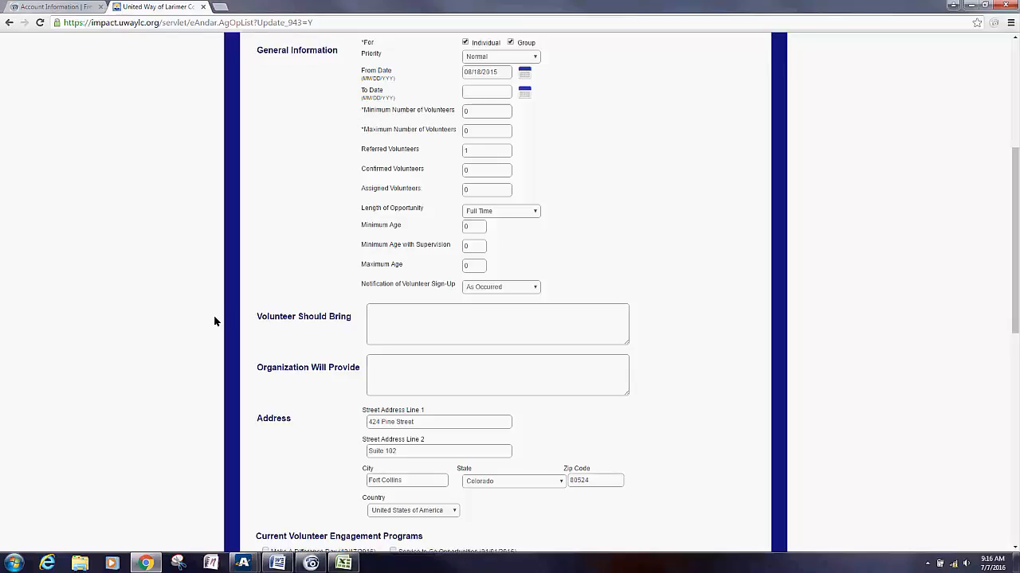
pyautogui.scroll(2, 215, 315)
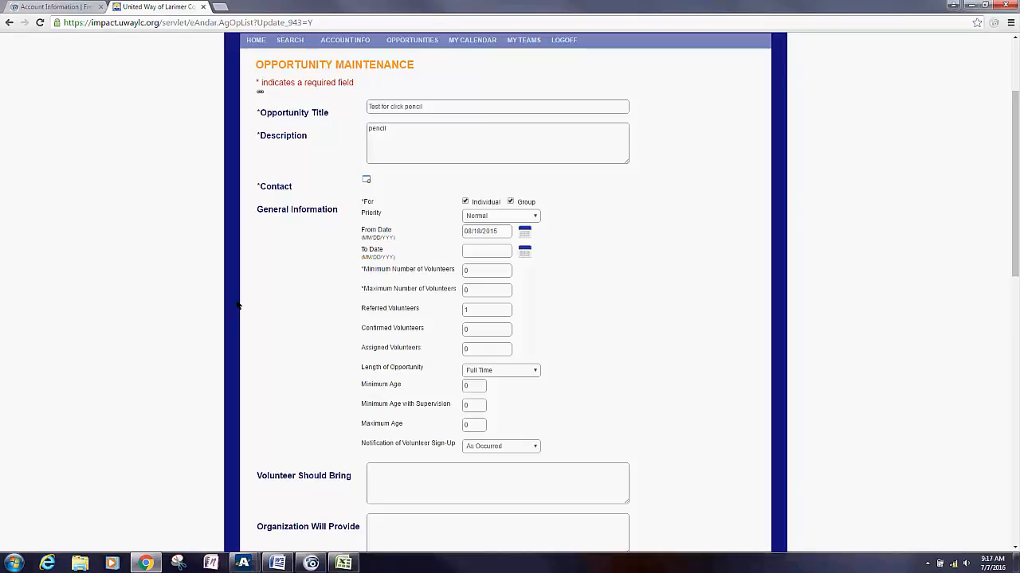
# Step: Review the remaining fields (From Date 08/18/2015, Full Time, 1 referred volunteer) and cancel without saving
pyautogui.scroll(-3, 237, 305)
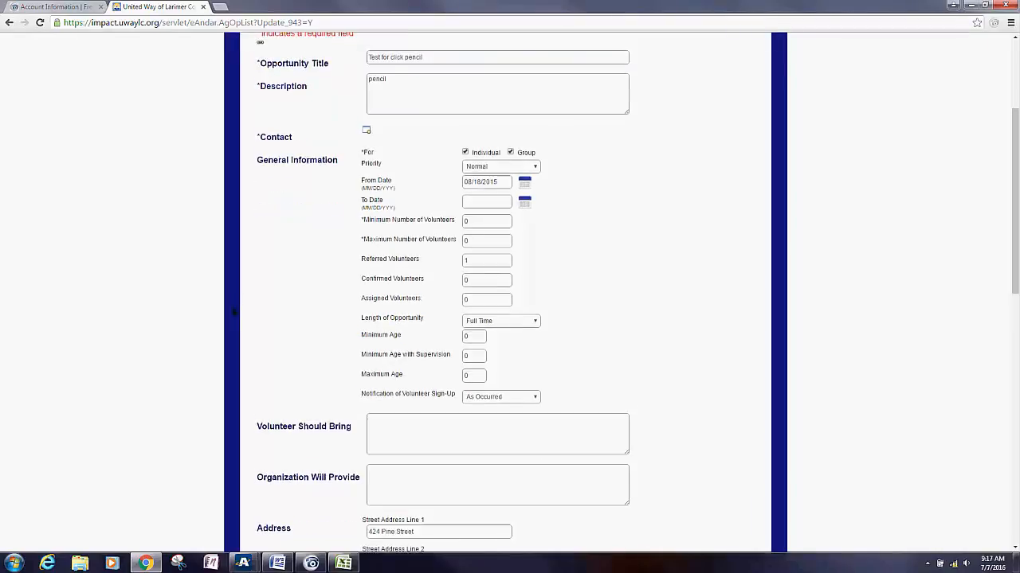
pyautogui.scroll(-1, 208, 353)
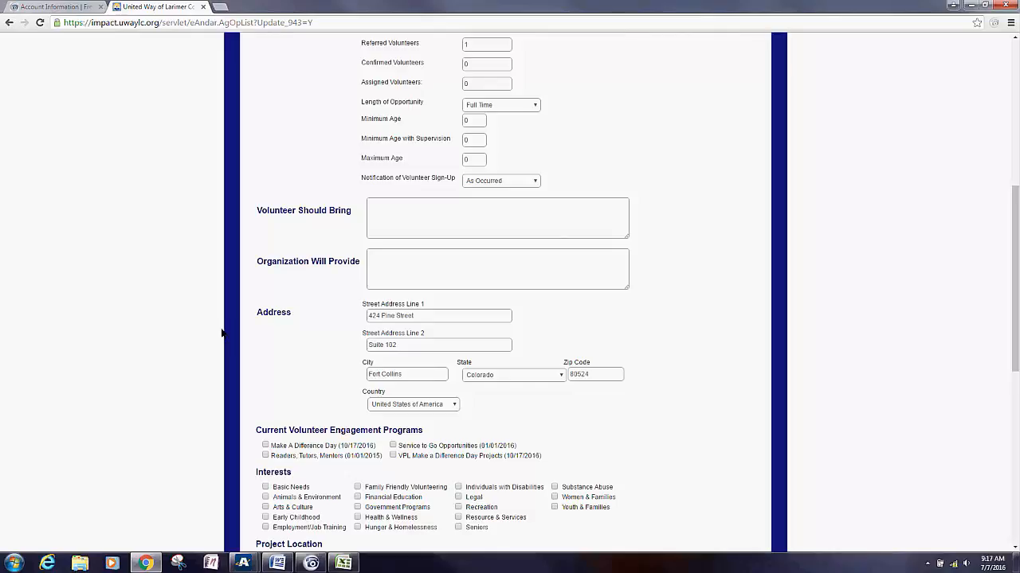
pyautogui.scroll(-5, 222, 333)
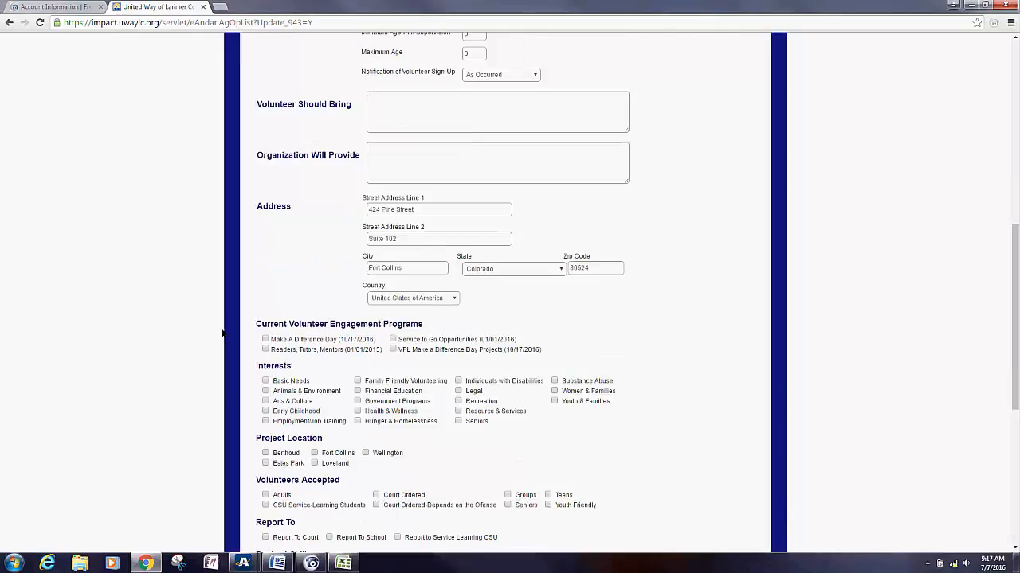
pyautogui.scroll(-1, 204, 243)
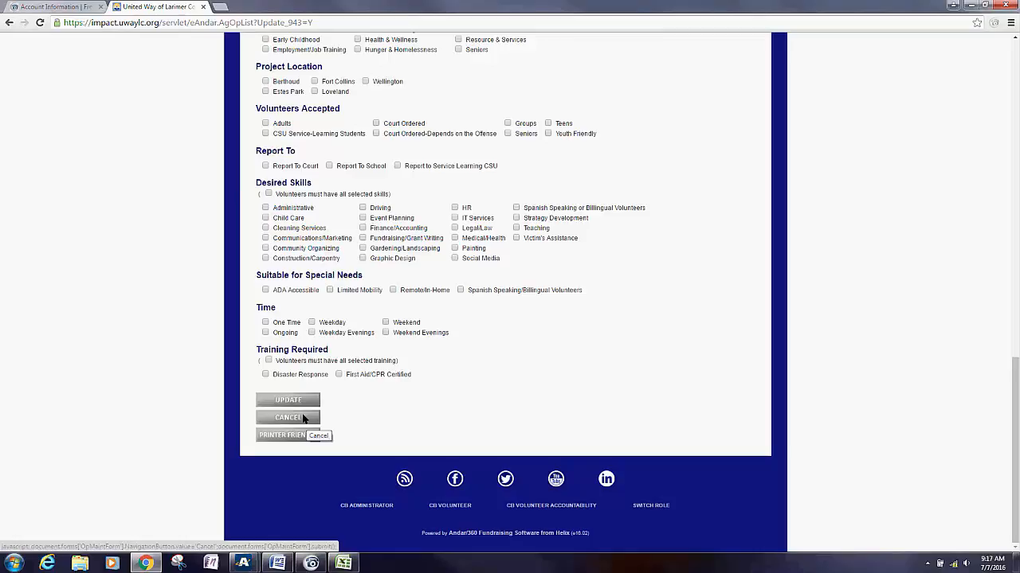
pyautogui.click(302, 418)
pyautogui.scroll(16, 560, 288)
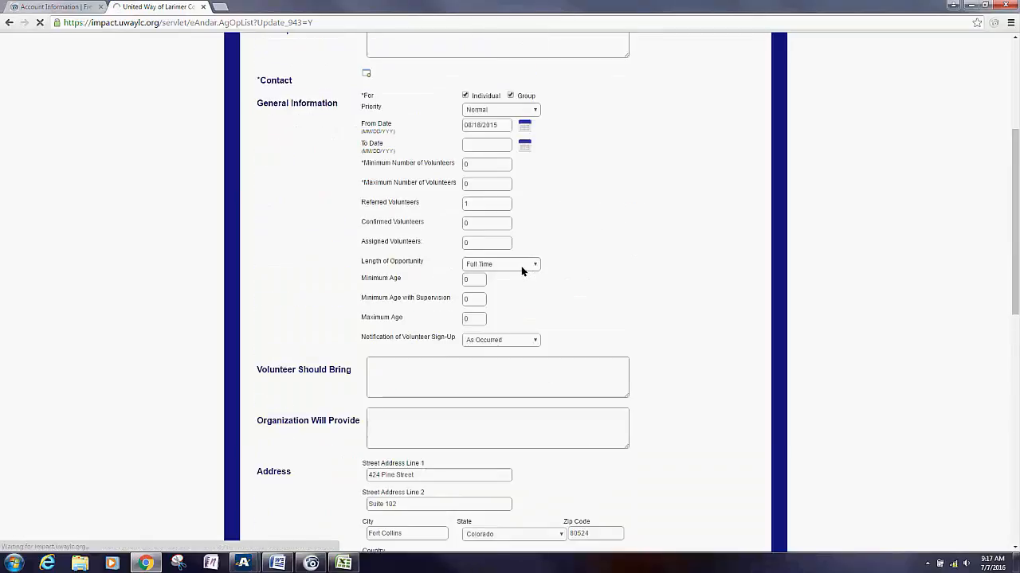